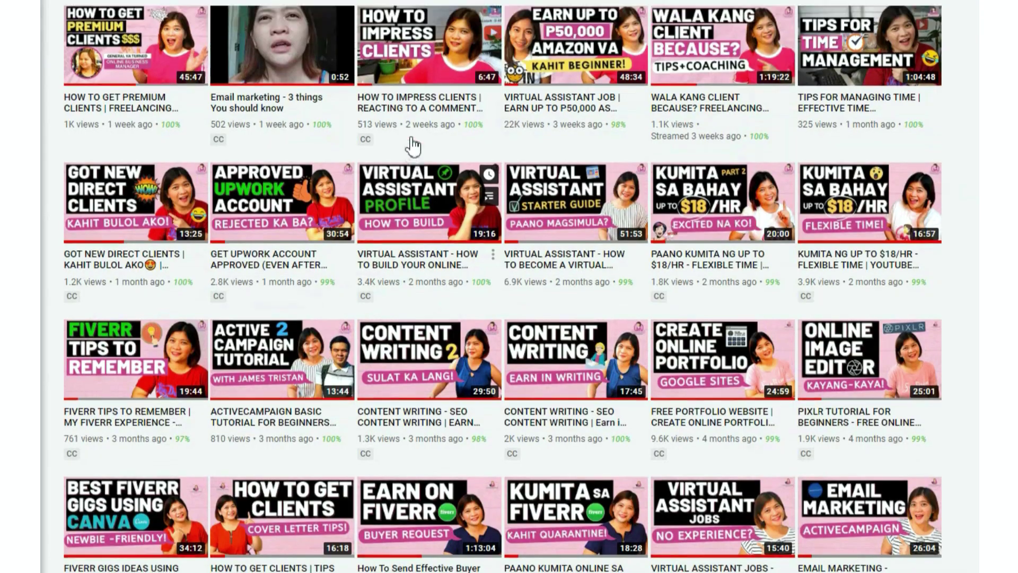
Highlight the site's web address in the browser address bar up through /wp-admin.
scroll(409, 147, up, 3)
scroll(411, 145, down, 10)
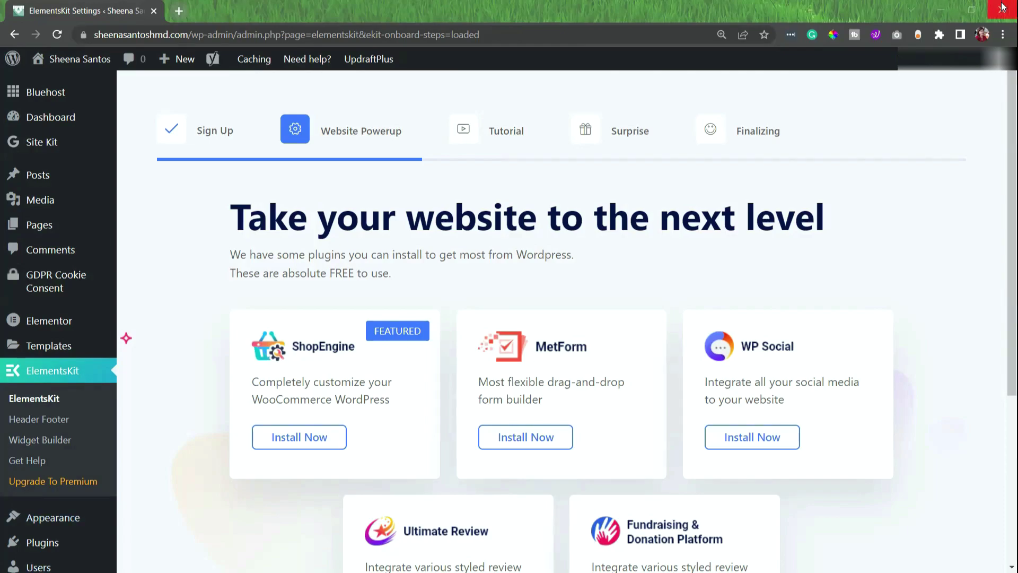
click(228, 36)
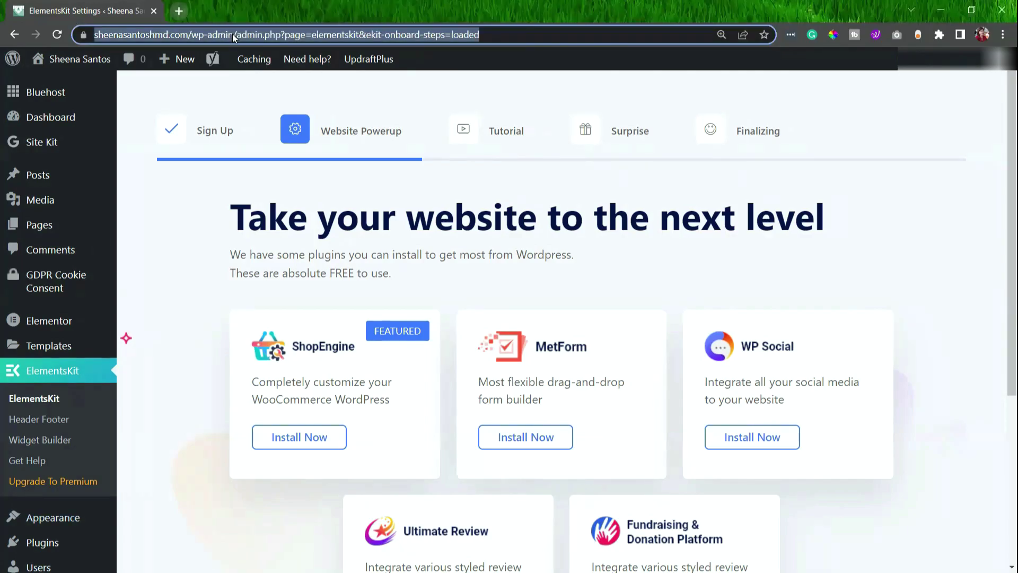
drag(263, 36, 178, 35)
drag(102, 29, 74, 33)
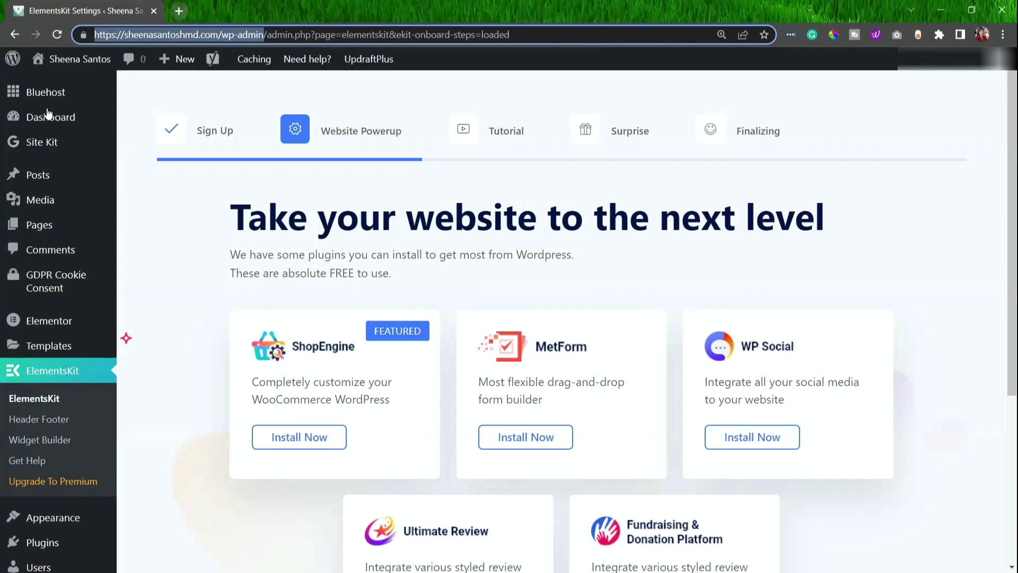
scroll(42, 161, up, 3)
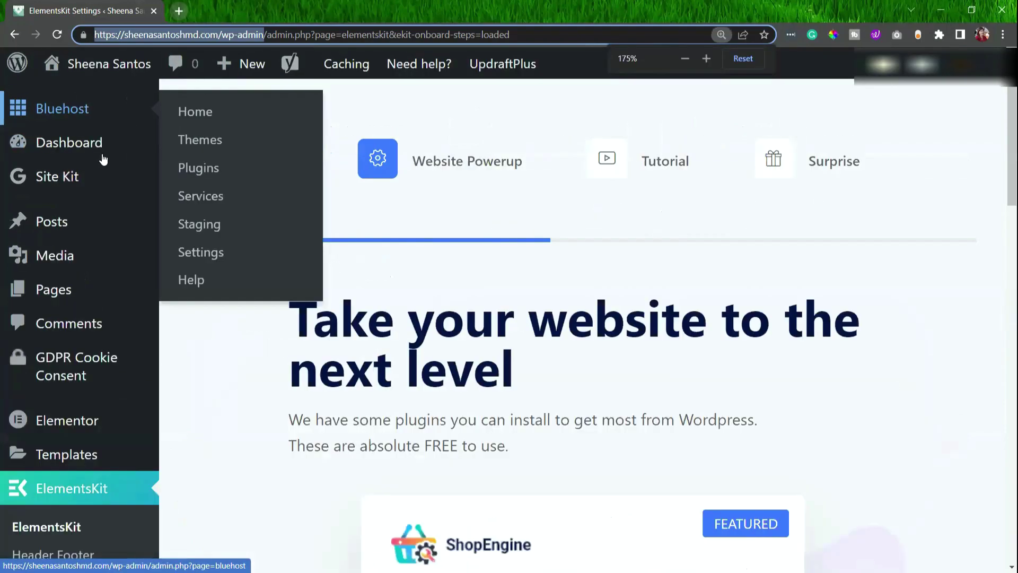
mouse_move(63, 159)
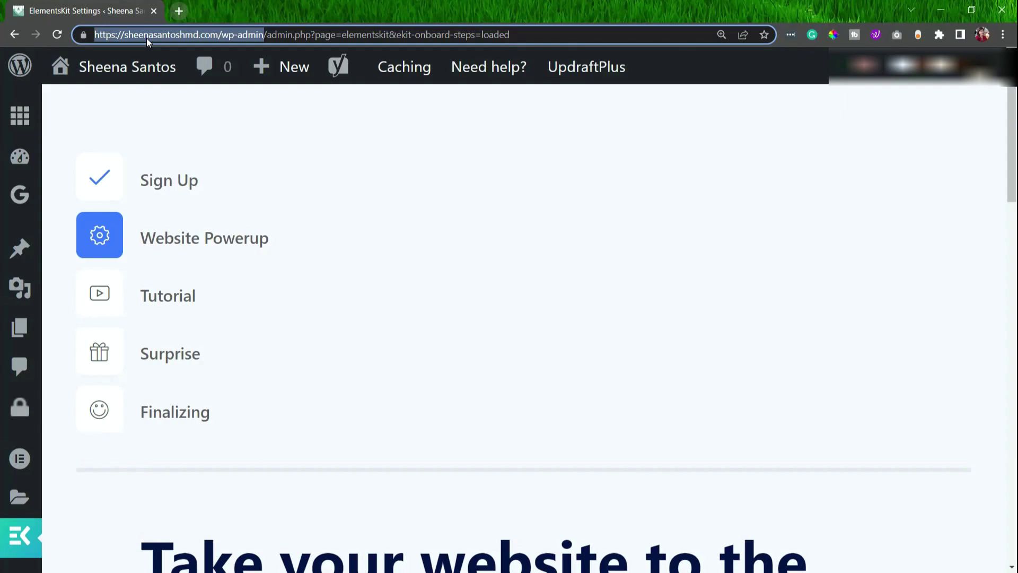
mouse_move(158, 62)
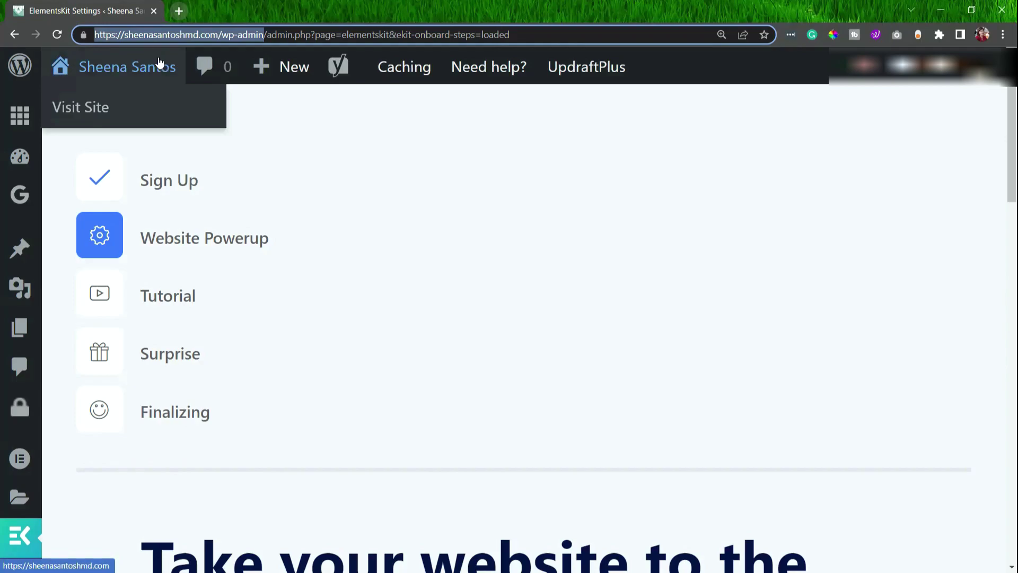
Zoom the ElementsKit onboarding page back out so the full admin menu shows.
key(ctrl+minus)
key(ctrl+minus)
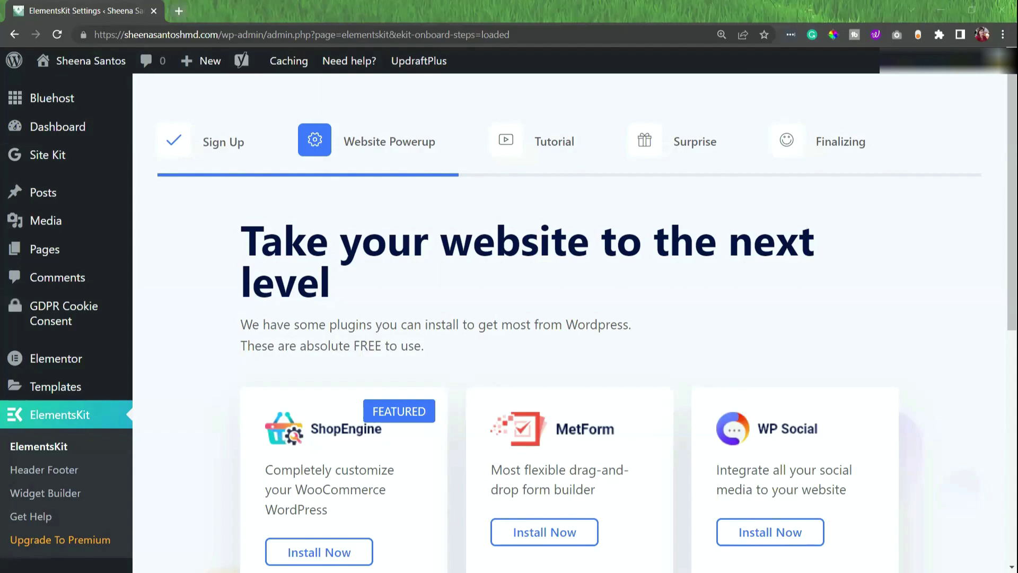
Complete the password line in the Notepad notes, select the /wp-admin line, and move the window right.
key(alt+Tab)
drag(597, 181, 265, 180)
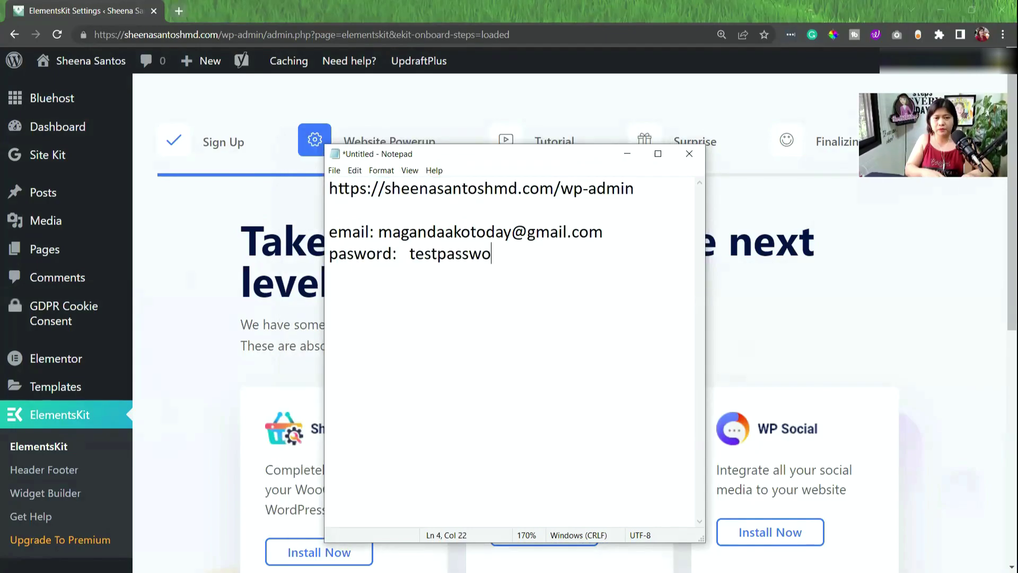
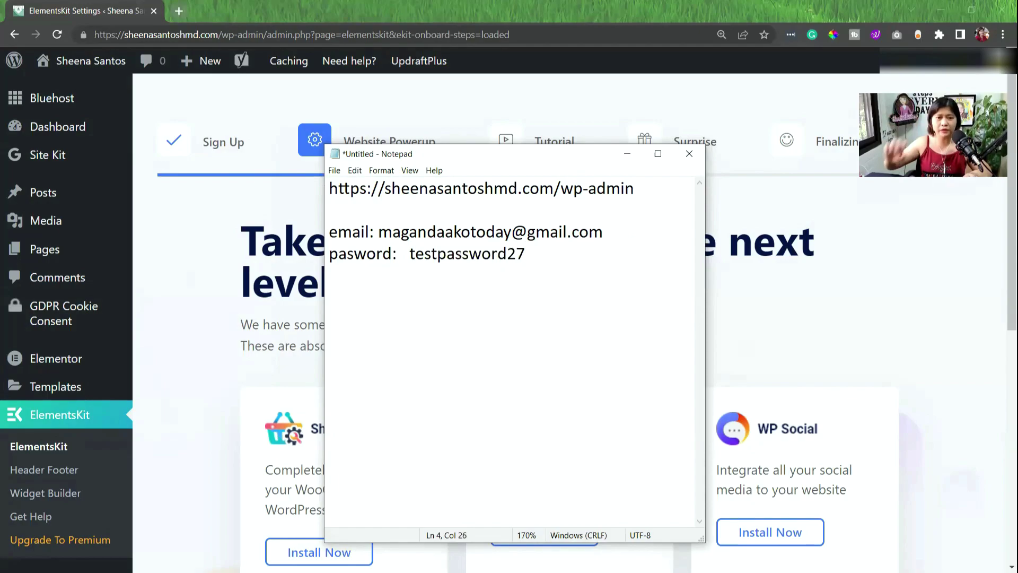
click(646, 183)
drag(645, 183, 219, 191)
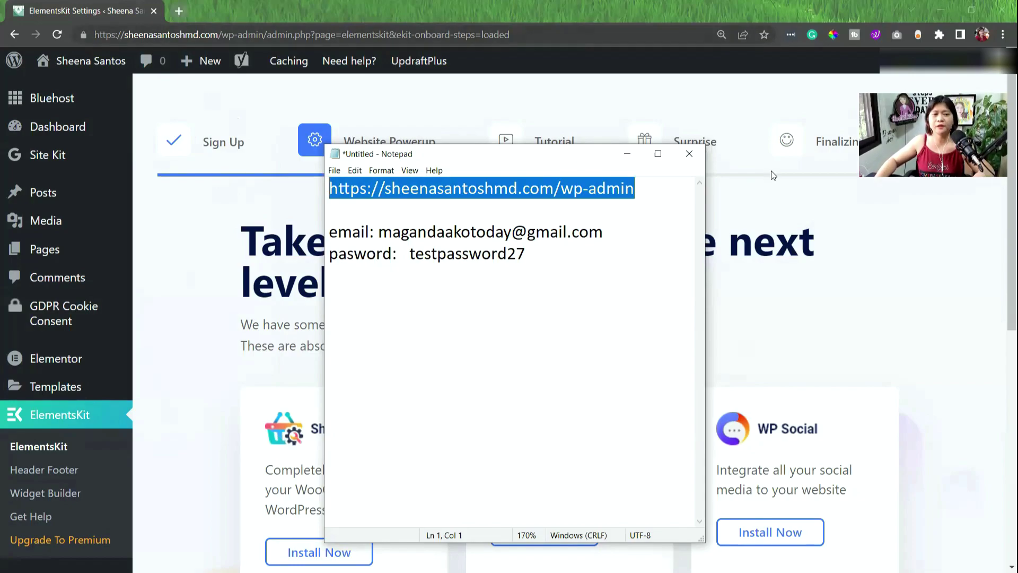
drag(593, 164, 847, 185)
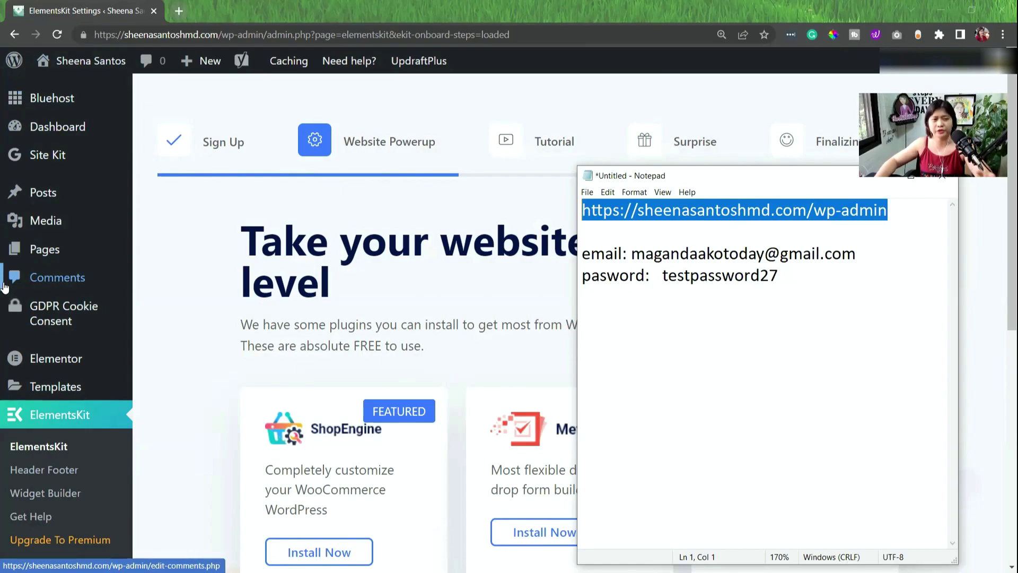
Show the Dashboard, Site Kit and Pages submenus in the admin sidebar.
mouse_move(66, 125)
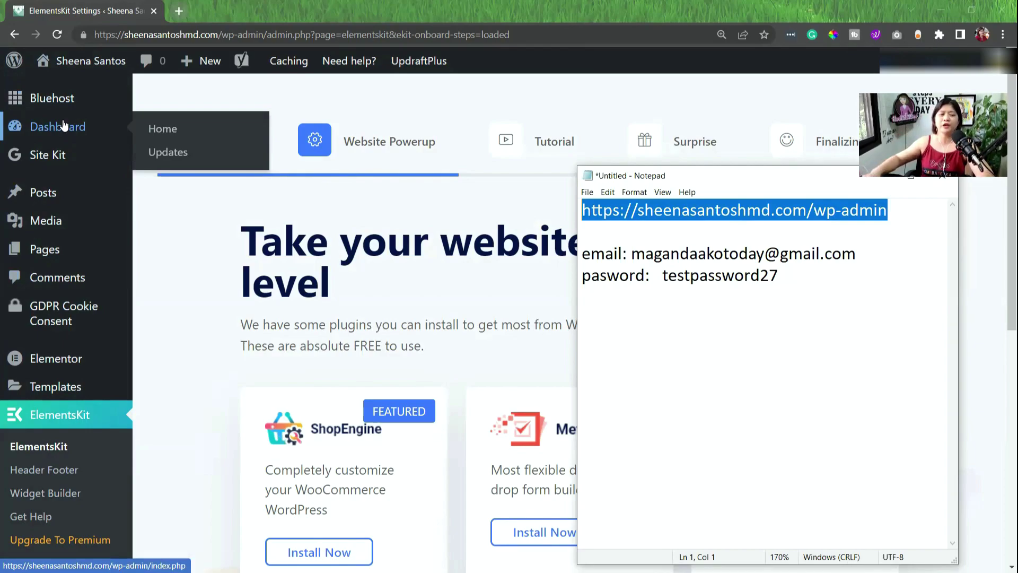
scroll(46, 350, down, 3)
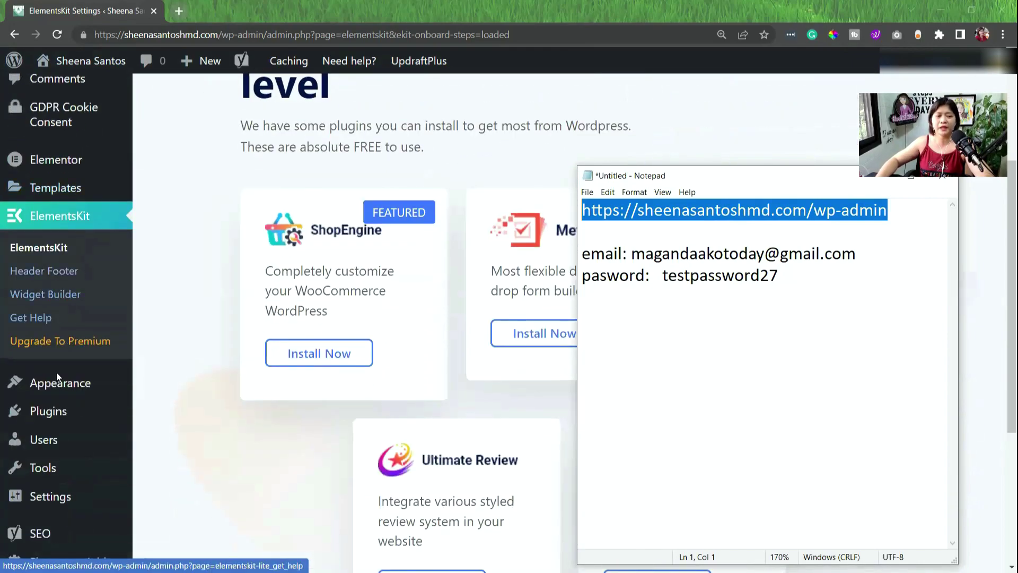
scroll(53, 317, down, 2)
scroll(47, 212, up, 6)
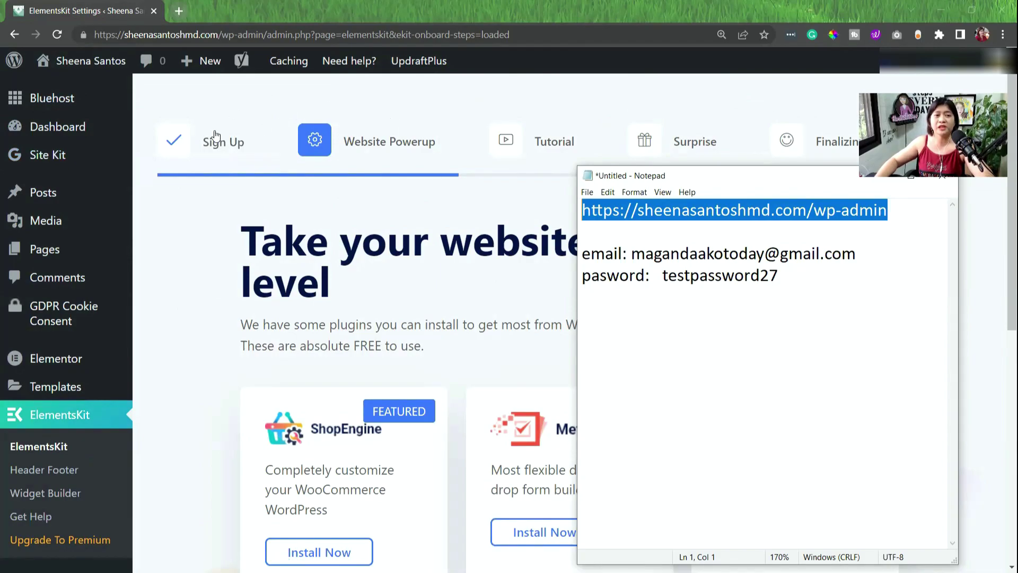
mouse_move(68, 156)
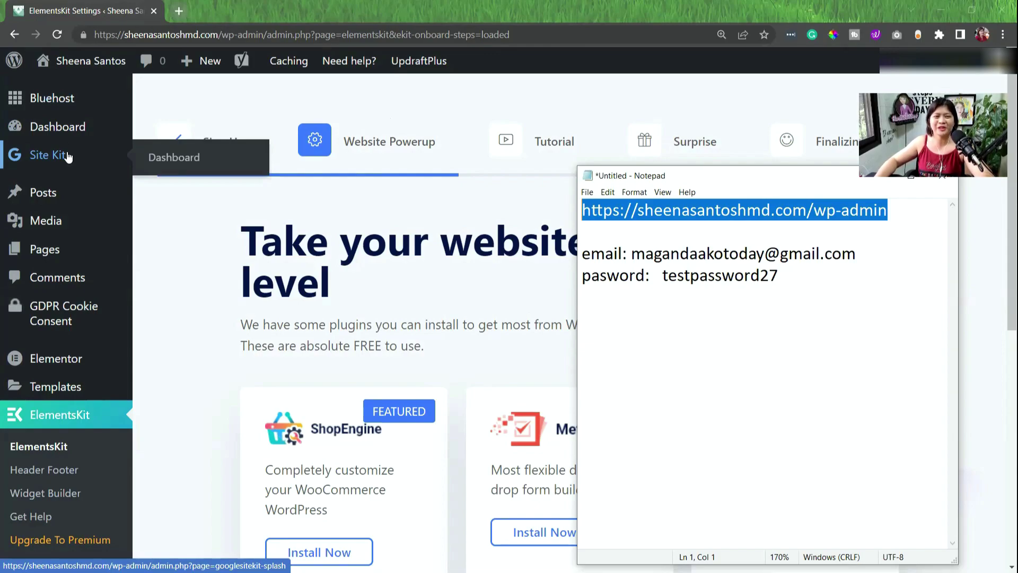
mouse_move(72, 255)
scroll(73, 265, down, 1)
scroll(64, 183, up, 1)
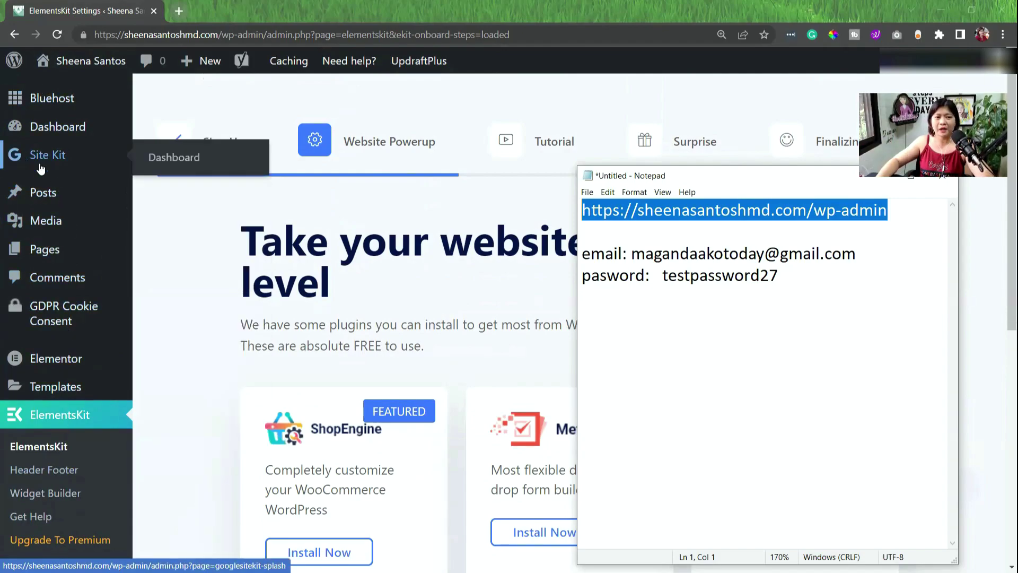
Show the Elementor, Plugins and Users submenus in the admin sidebar.
scroll(58, 297, down, 1)
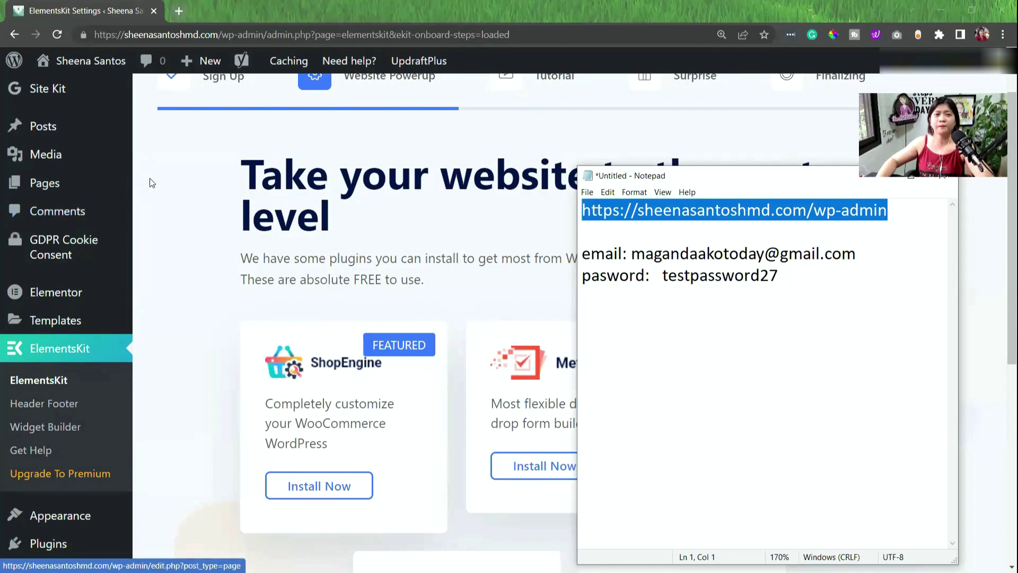
mouse_move(38, 199)
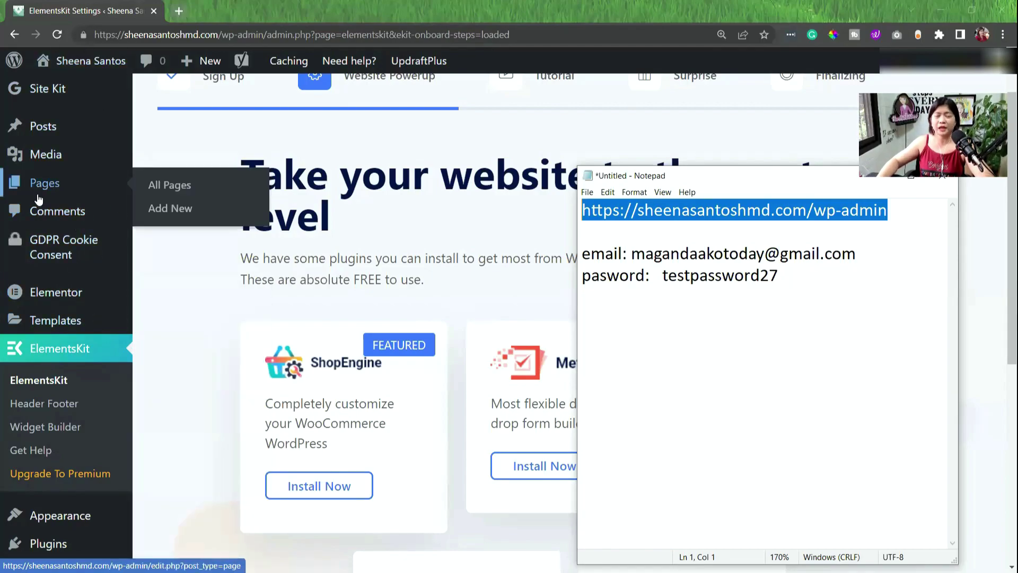
scroll(37, 199, up, 2)
scroll(37, 197, down, 2)
mouse_move(46, 228)
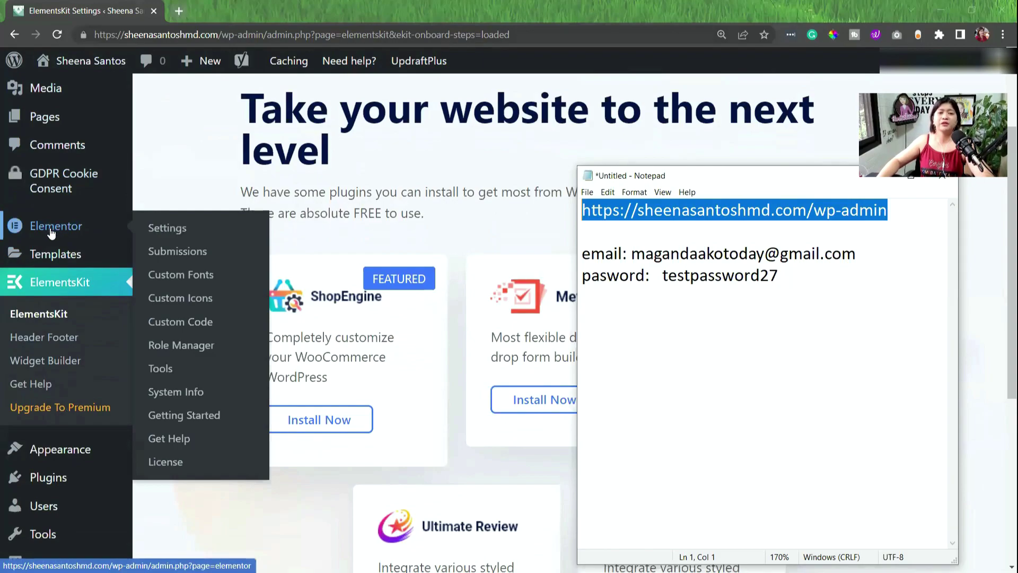
scroll(51, 279, down, 3)
mouse_move(52, 280)
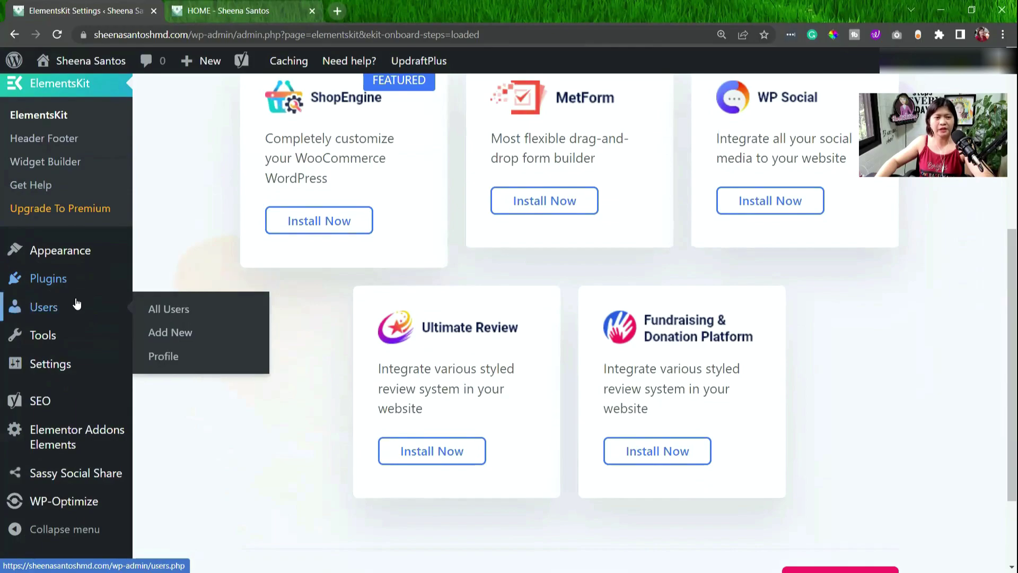
Open the Users admin page in a new browser tab and switch to it.
right_click(50, 310)
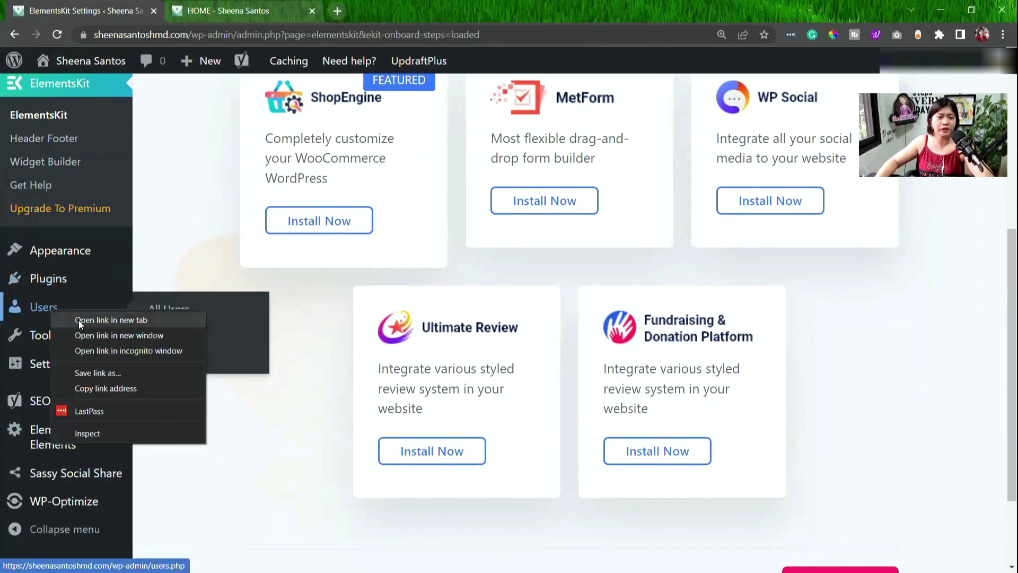
click(78, 321)
click(390, 11)
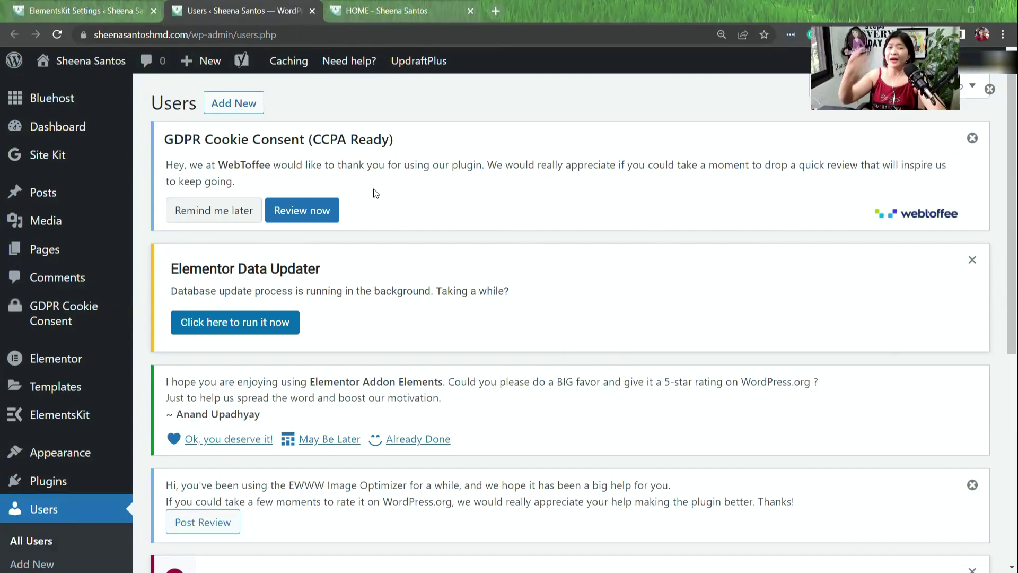
Scroll through the Users page's notices and user list, then enlarge it.
scroll(831, 267, down, 1)
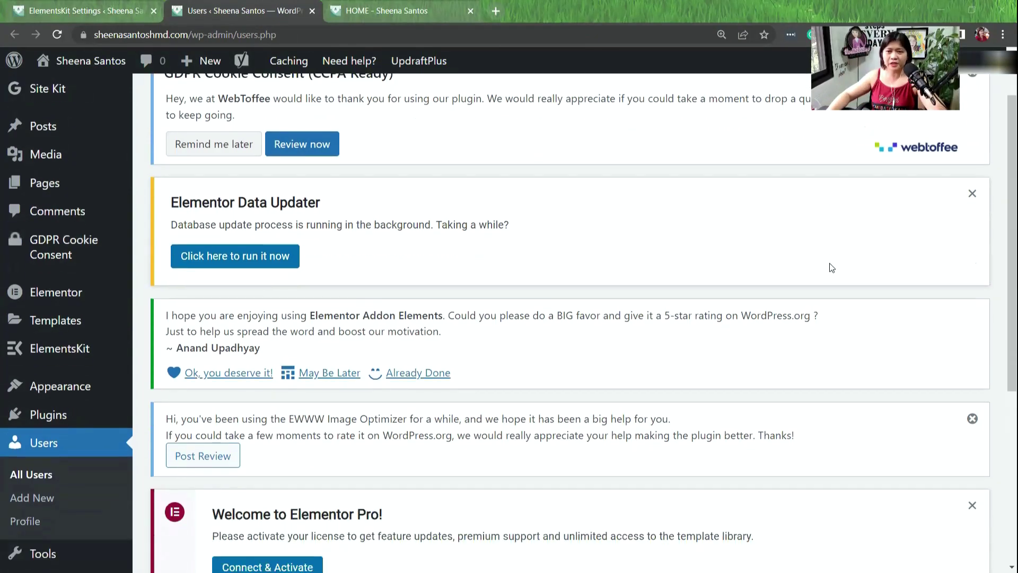
scroll(831, 267, down, 1)
scroll(831, 267, down, 4)
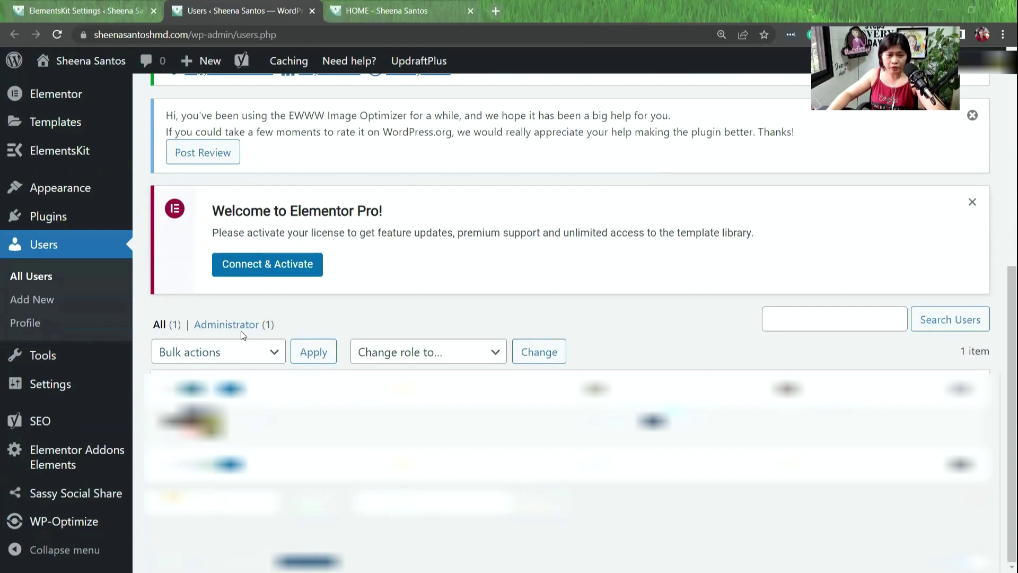
scroll(628, 342, up, 4)
scroll(633, 340, up, 2)
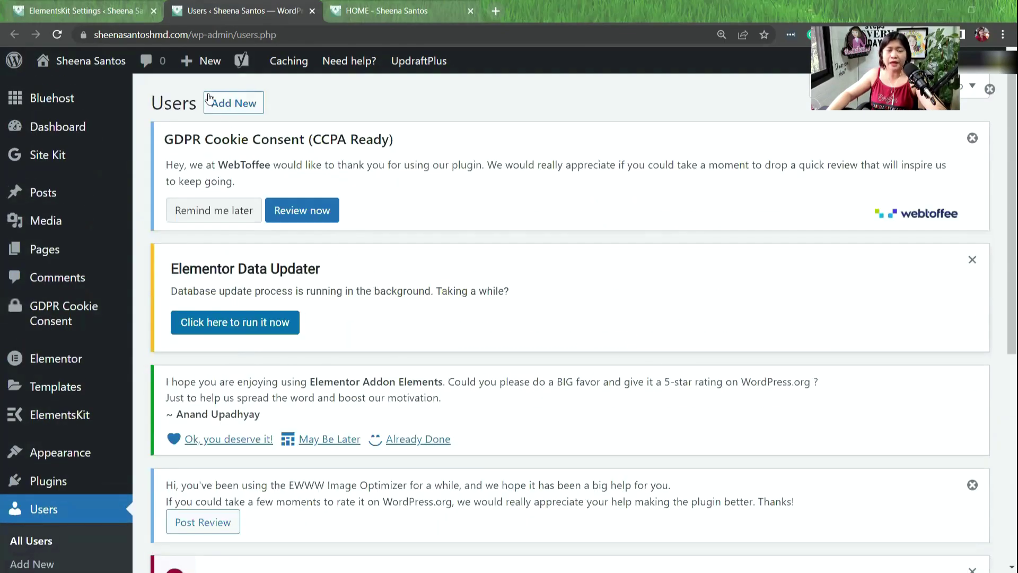
key(ctrl+plus)
key(ctrl+plus)
key(ctrl+plus)
key(ctrl+plus)
key(ctrl+plus)
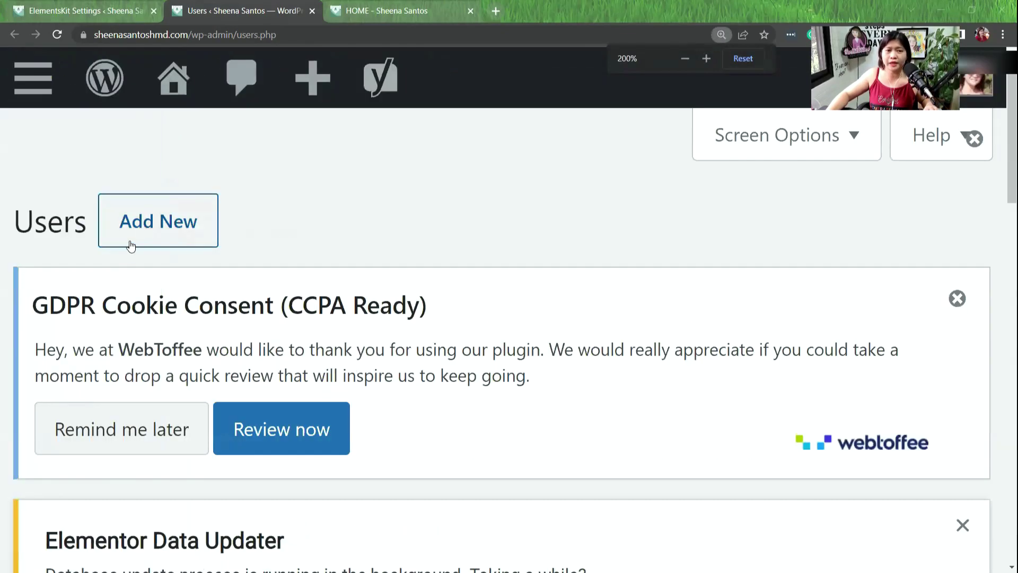
key(ctrl+minus)
key(ctrl+minus)
click(289, 117)
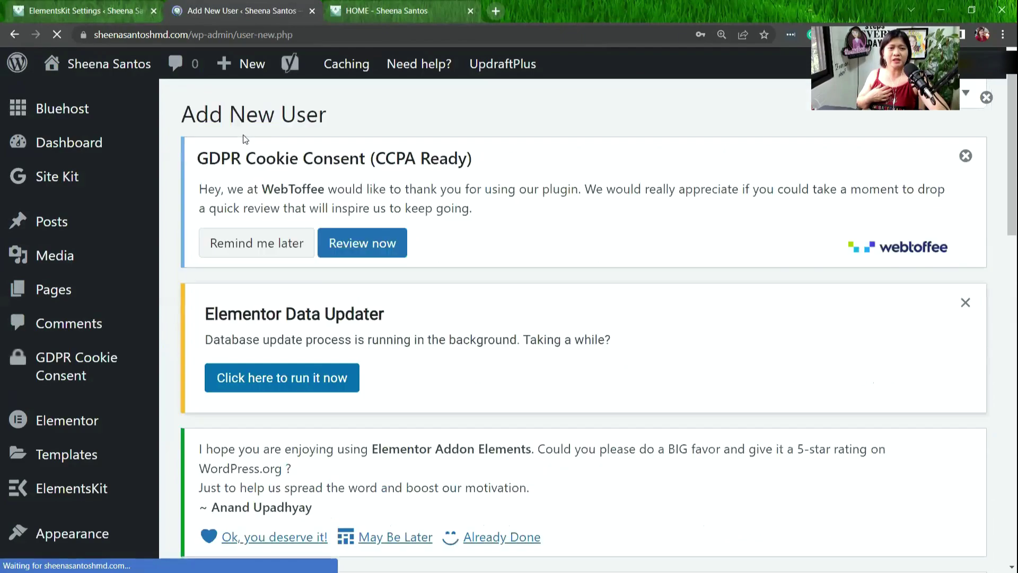
scroll(243, 139, down, 10)
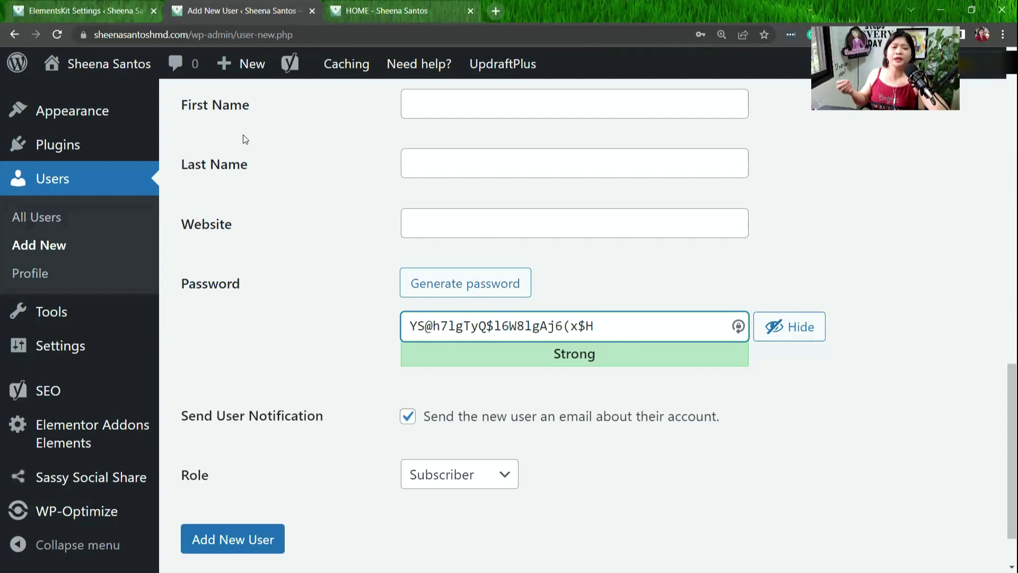
click(459, 474)
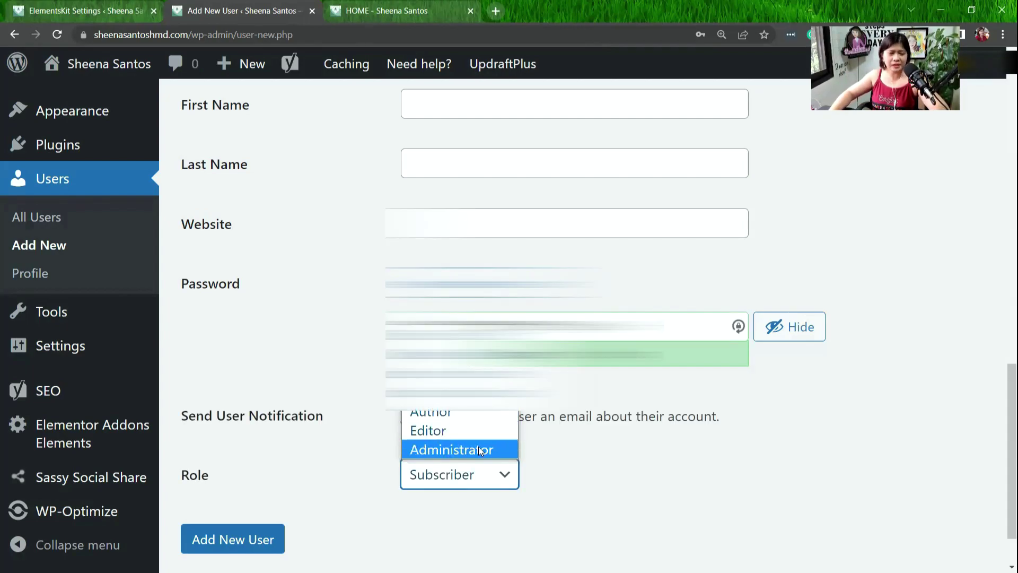
click(661, 461)
scroll(660, 461, up, 5)
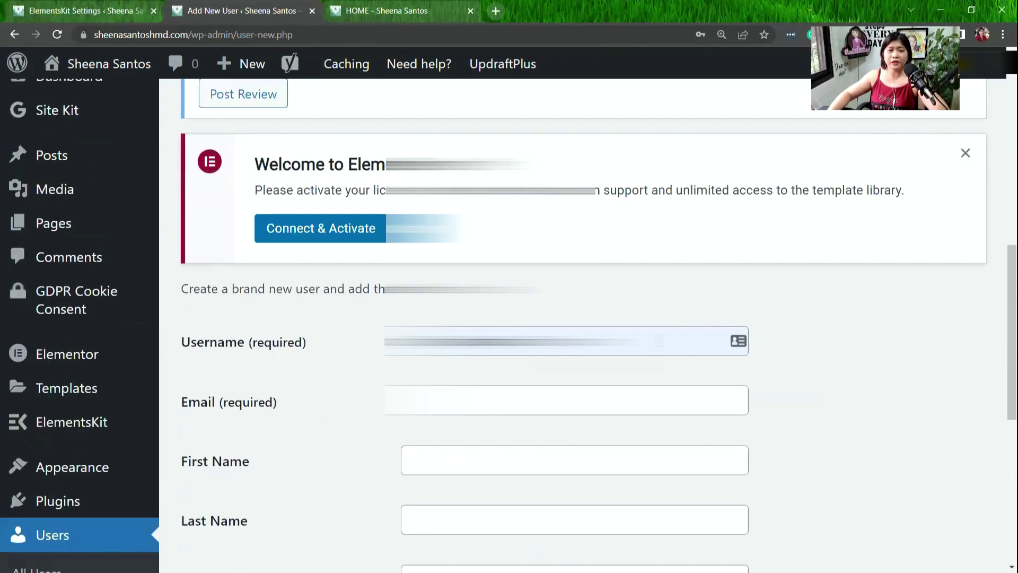
scroll(573, 318, down, 4)
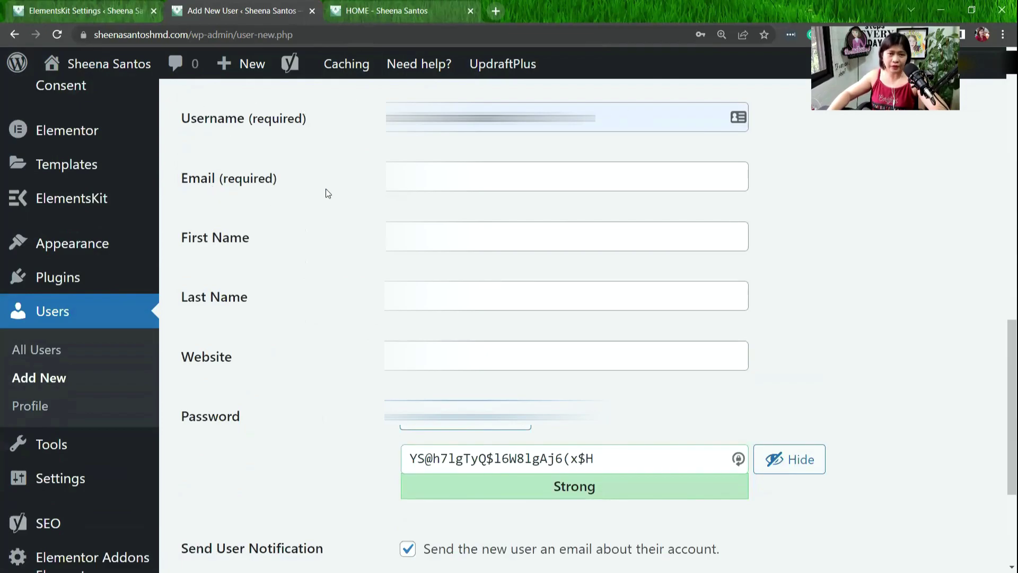
click(530, 176)
click(605, 230)
click(531, 296)
click(530, 355)
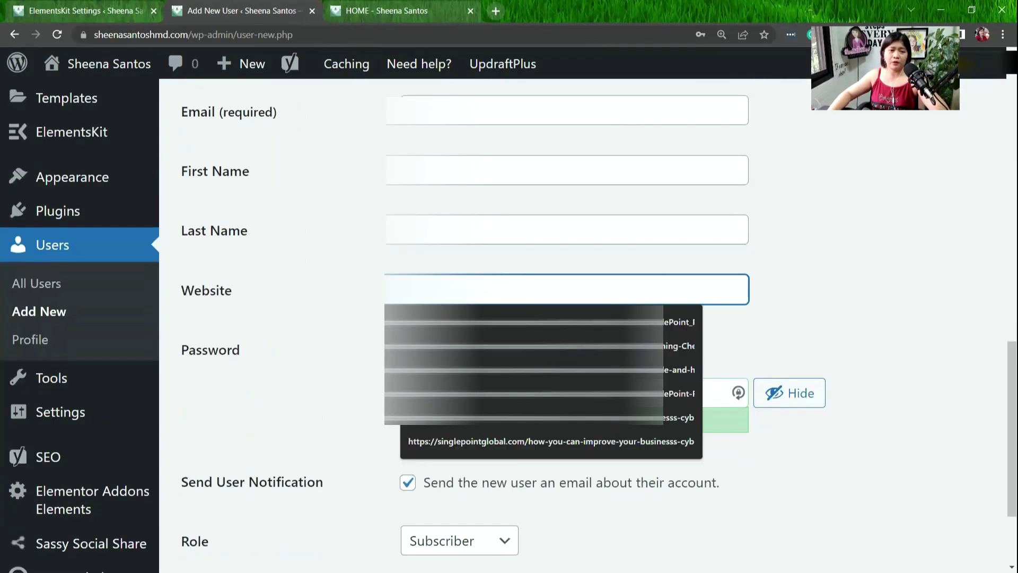
click(869, 329)
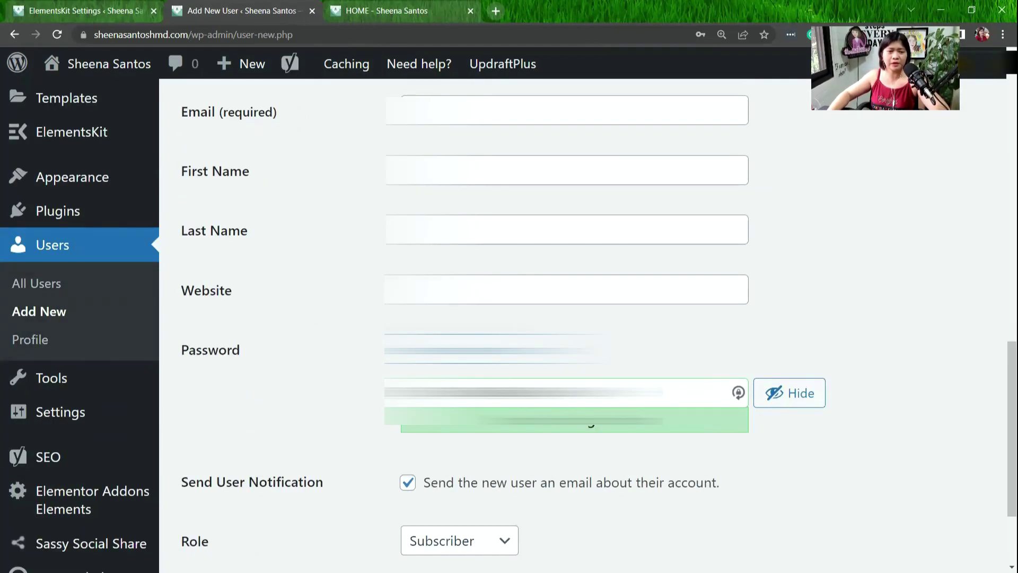
scroll(328, 313, down, 1)
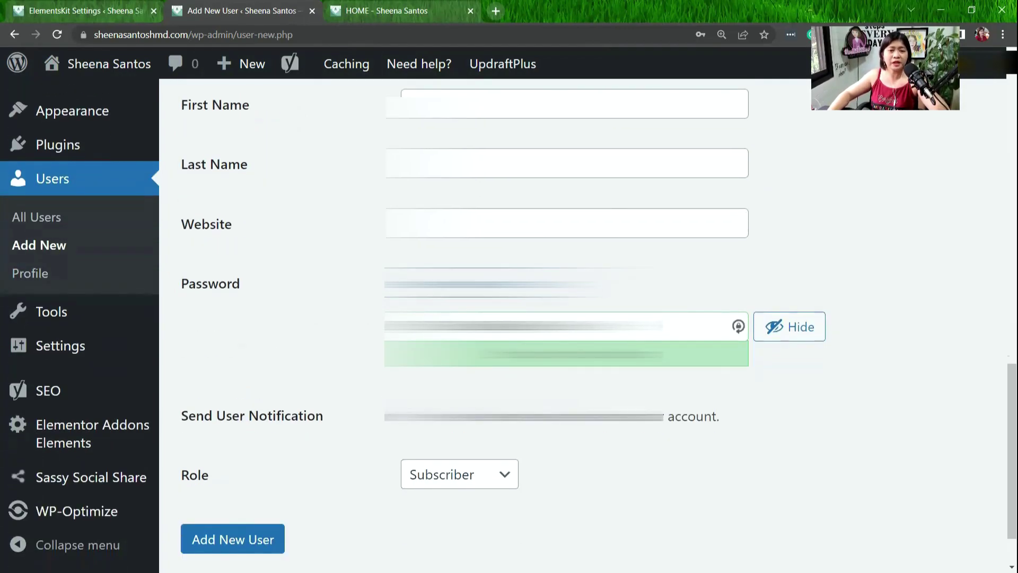
scroll(416, 293, down, 1)
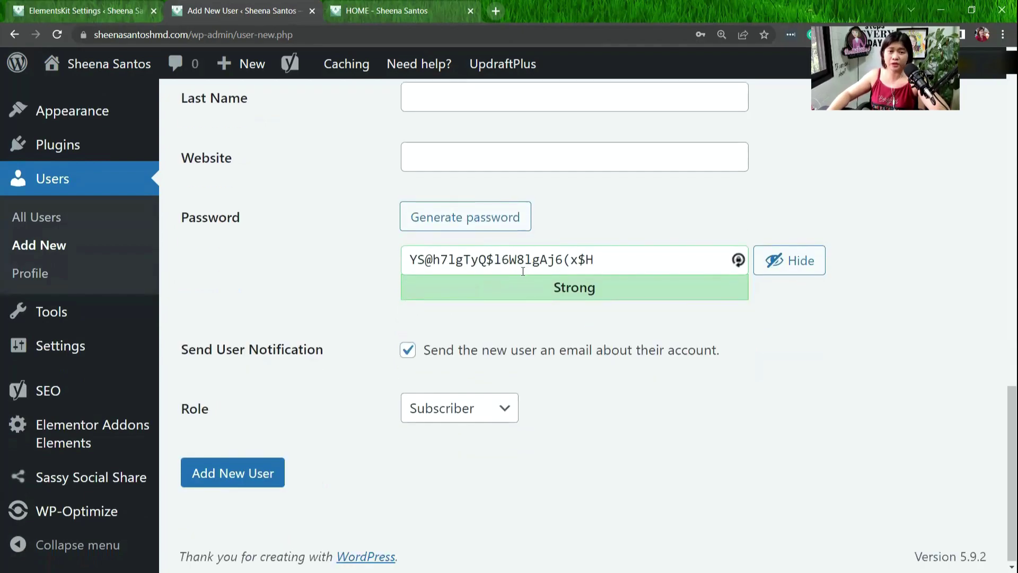
scroll(371, 347, down, 1)
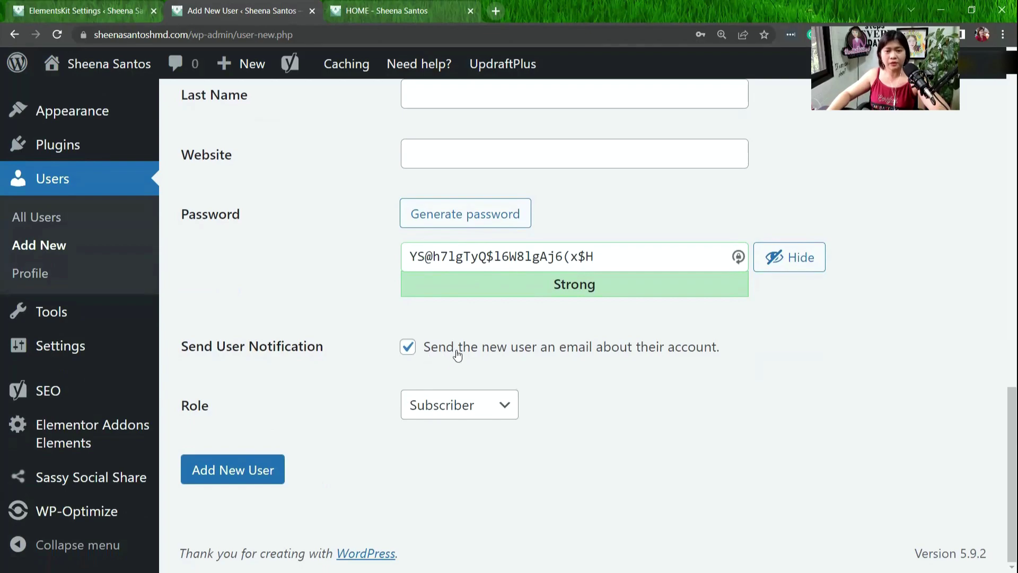
click(473, 412)
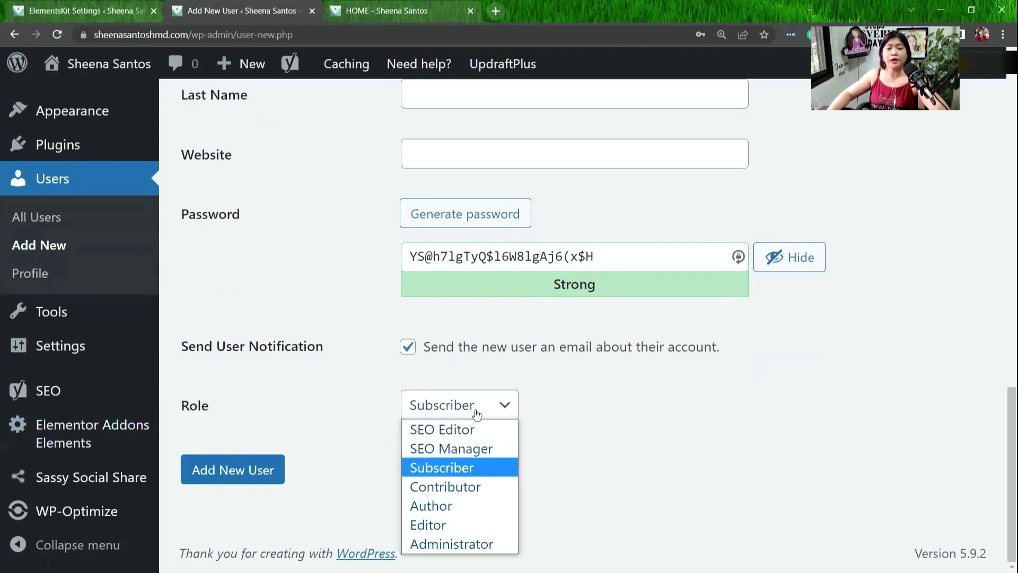
click(635, 469)
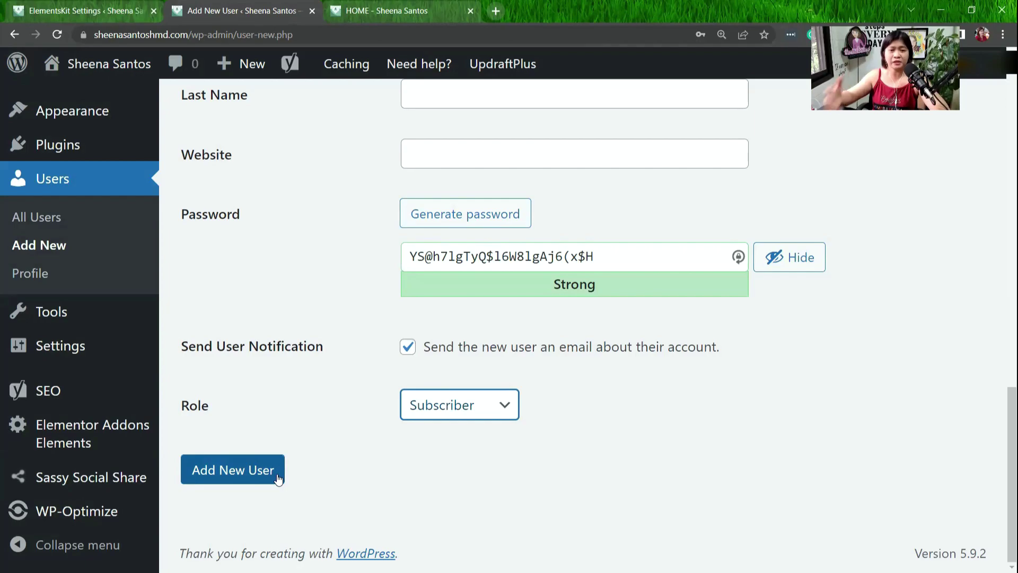
Submit the new user, then switch to the HOME tab and pause its intro video.
click(277, 478)
key(ctrl+Tab)
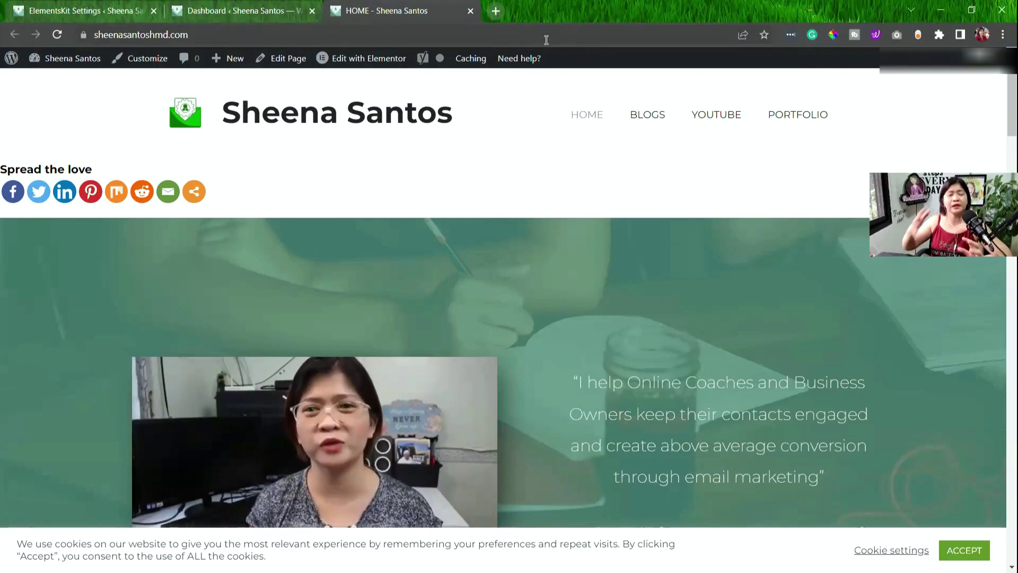
click(462, 455)
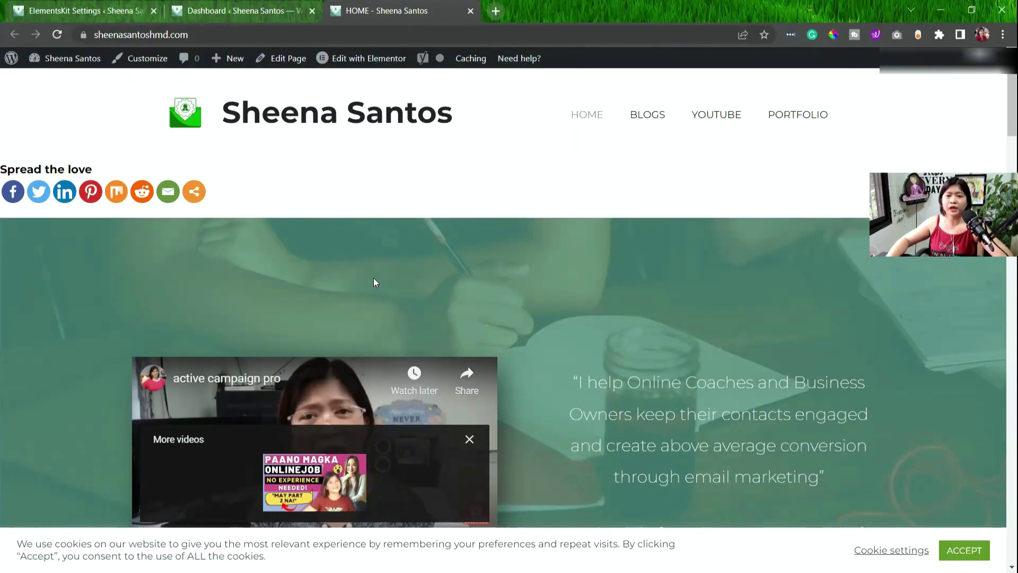
scroll(403, 247, down, 4)
mouse_move(358, 62)
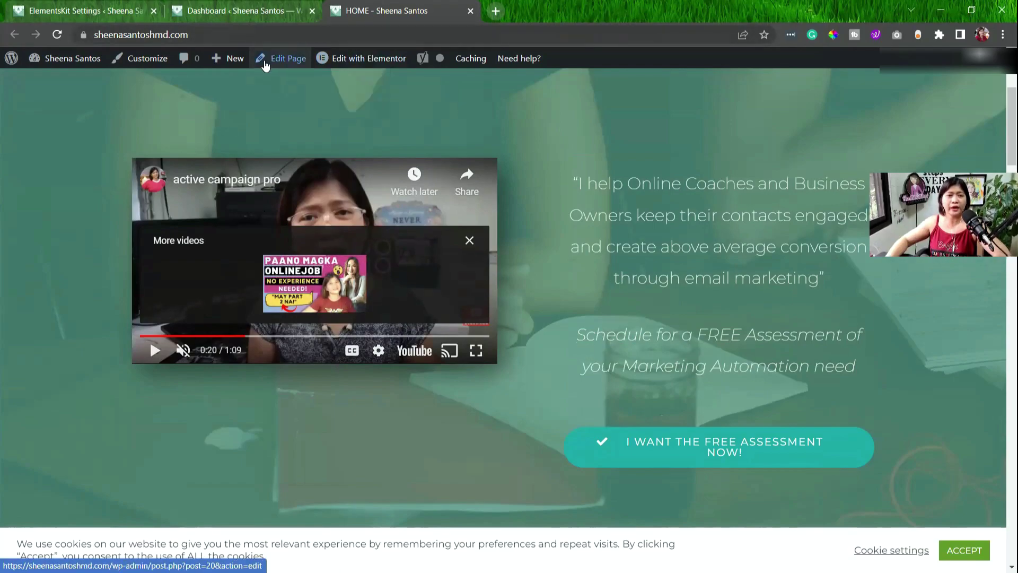
Zoom in on the HOME page and open its Edit Page screen from the admin bar.
key(ctrl+plus)
key(ctrl+plus)
key(ctrl+plus)
key(ctrl+plus)
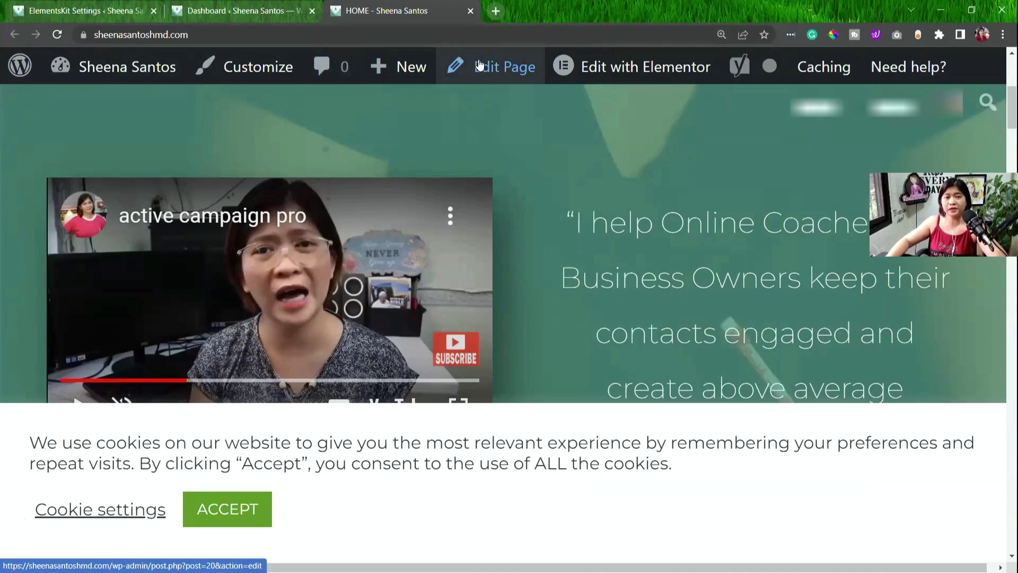
mouse_move(657, 69)
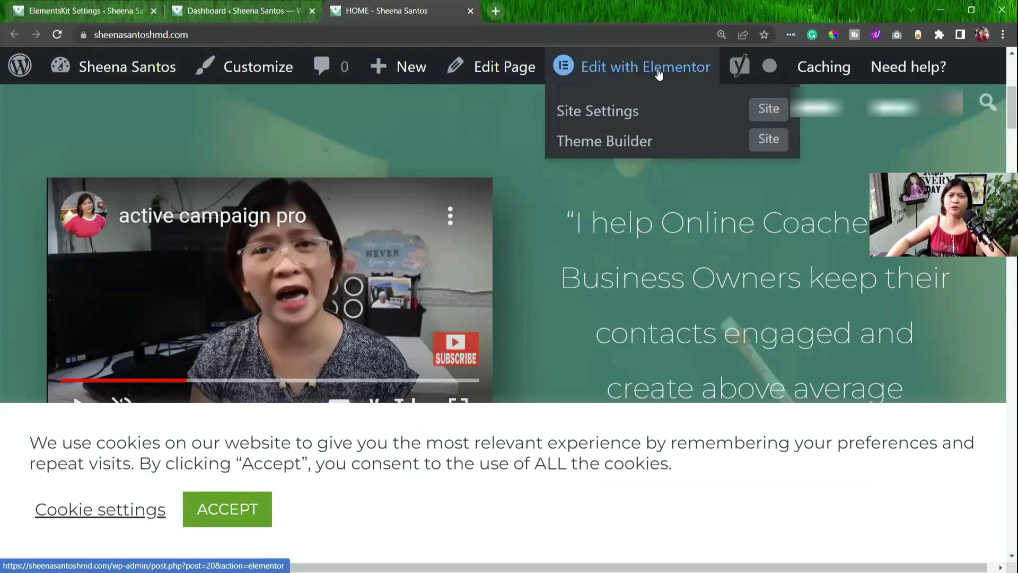
mouse_move(462, 339)
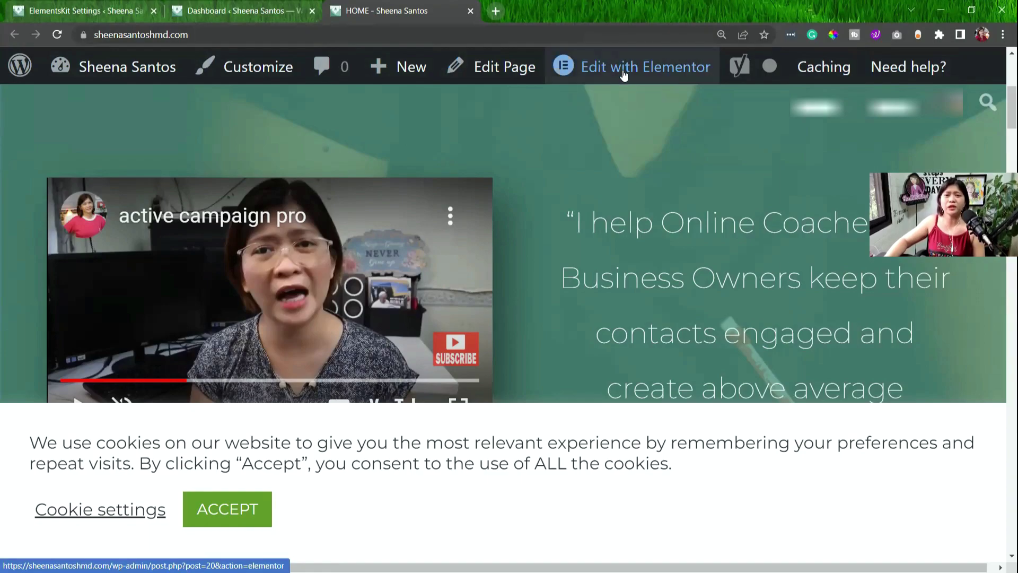
mouse_move(615, 66)
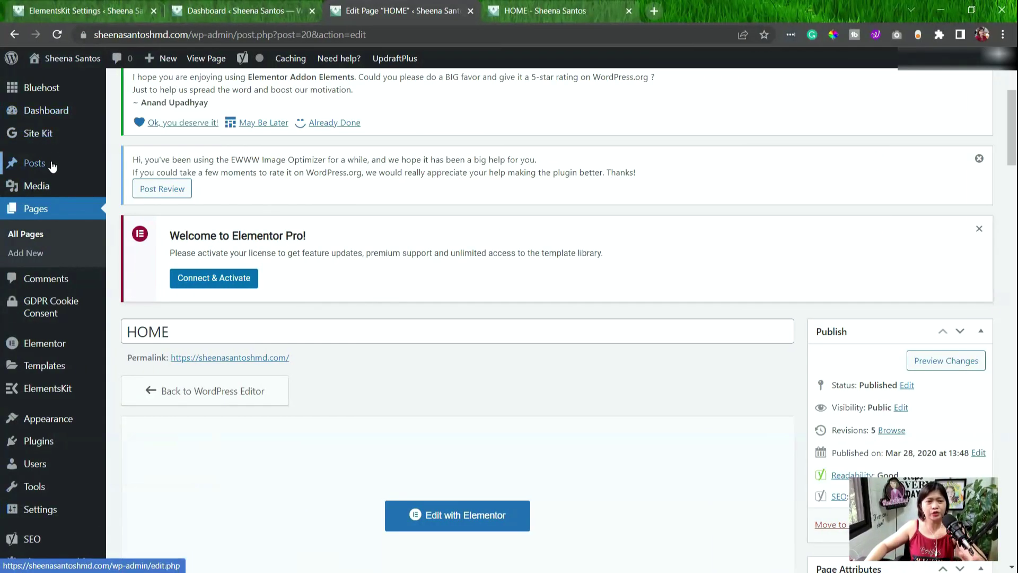
Show Pages > All Pages in the editing tab, then switch back to the HOME tab.
click(16, 237)
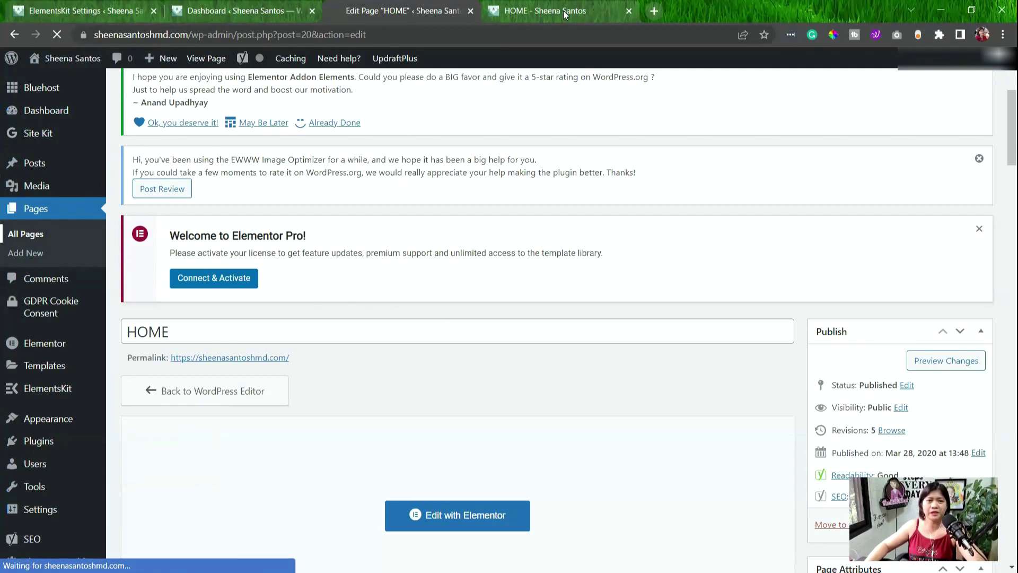
scroll(134, 335, down, 3)
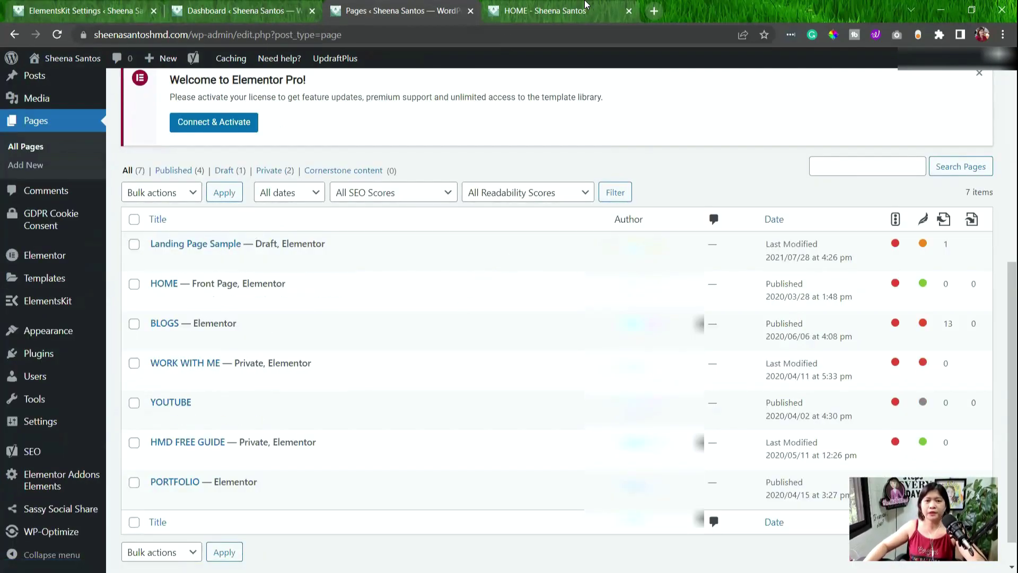
click(564, 10)
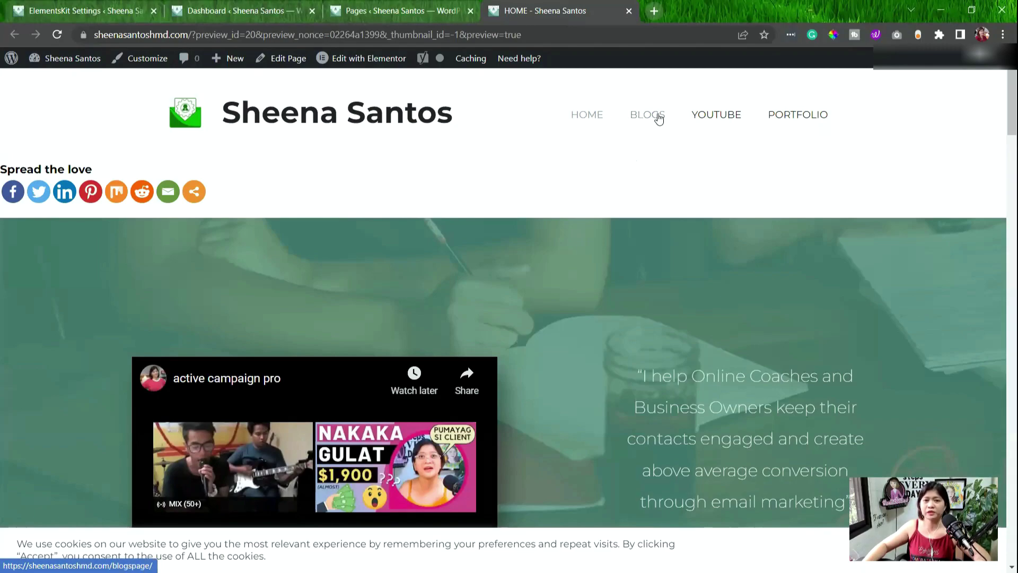
Open the BLOGS page, zoom in and scroll through its posts, then return to the Pages tab.
click(658, 116)
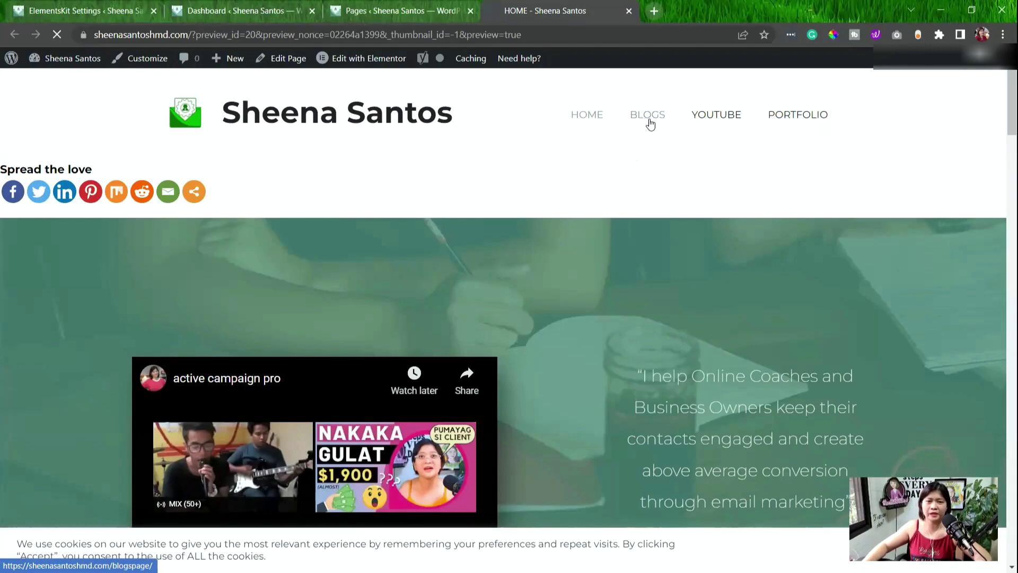
key(ctrl+plus)
scroll(550, 367, down, 2)
scroll(598, 318, down, 4)
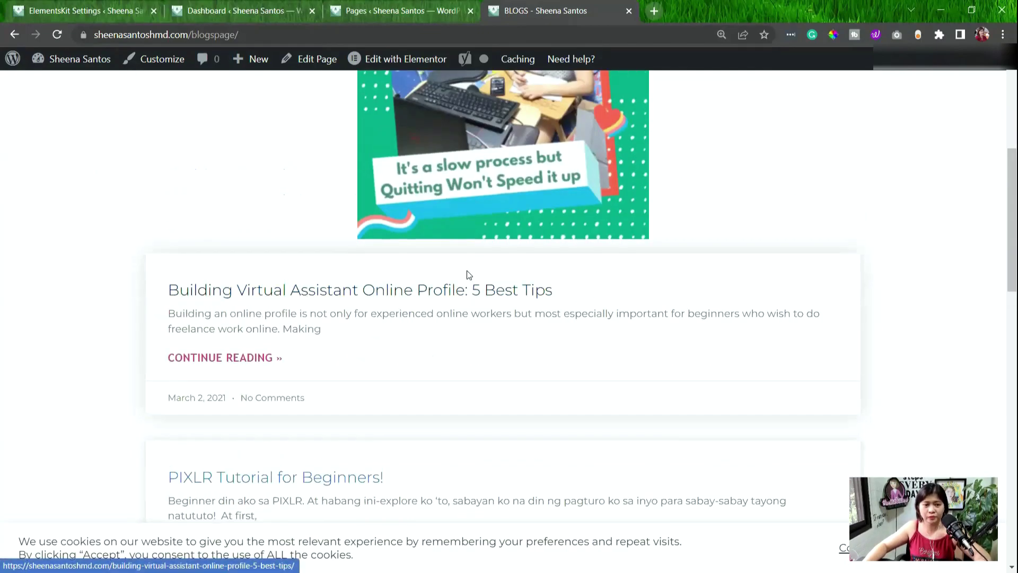
scroll(209, 302, down, 1)
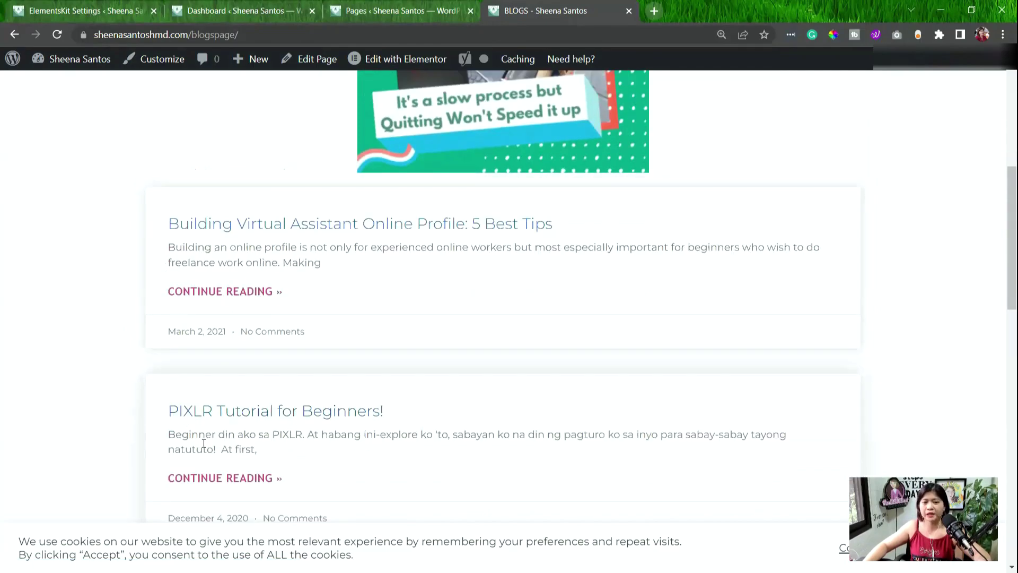
scroll(223, 449, down, 2)
click(382, 11)
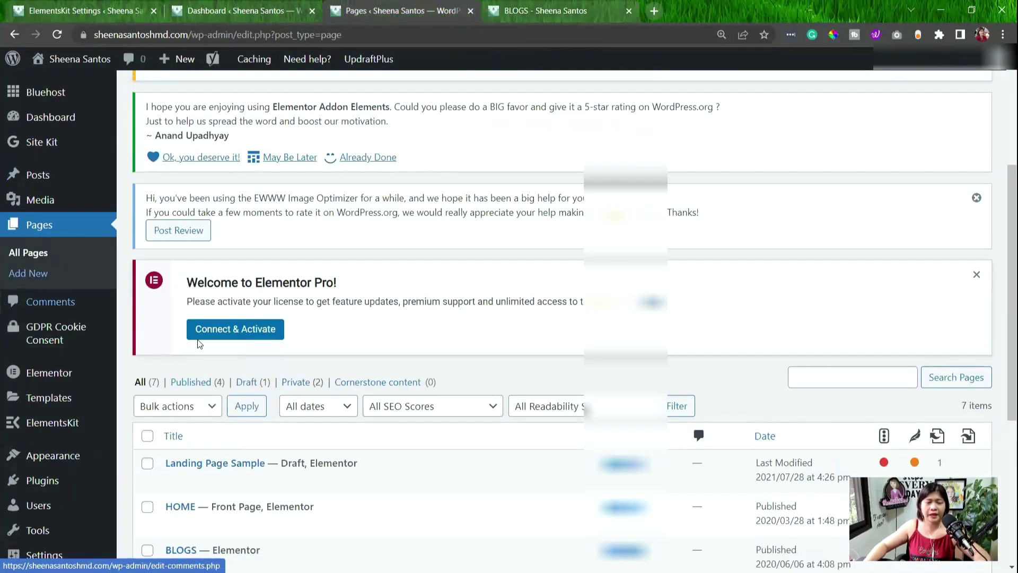
Find the HOME row in the All Pages list and open it with Edit with Elementor.
scroll(291, 405, down, 3)
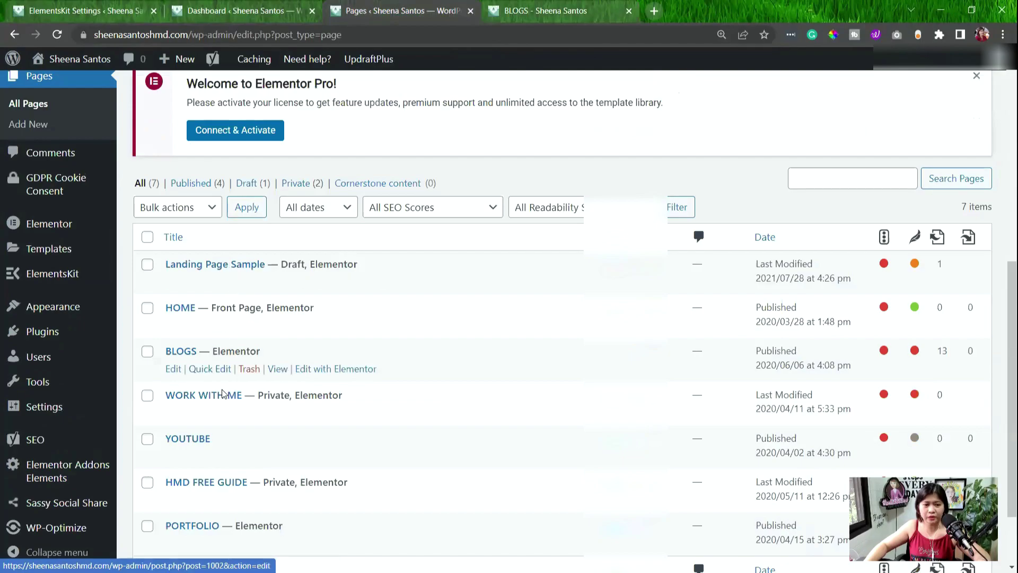
scroll(223, 473, down, 2)
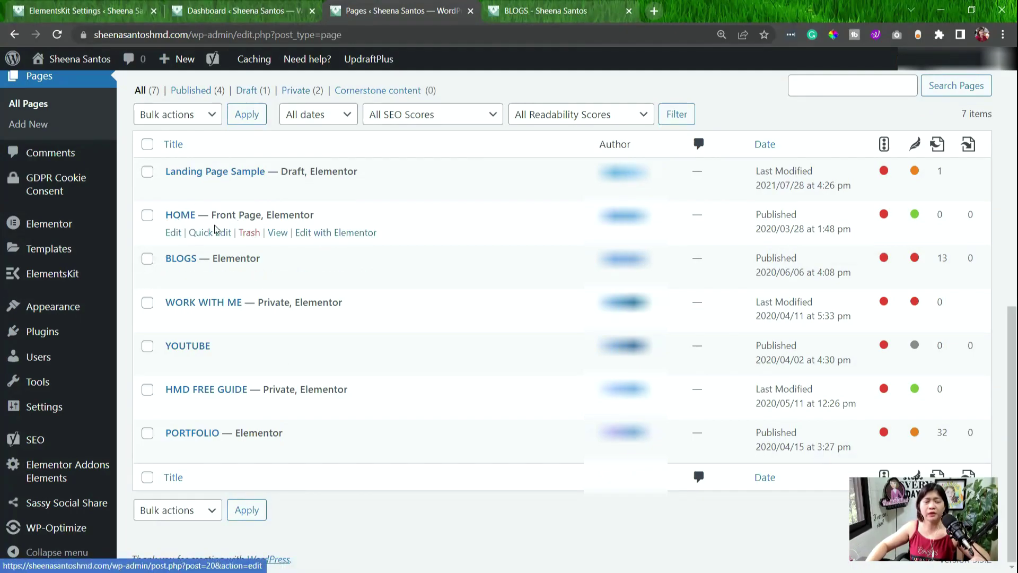
scroll(340, 307, up, 1)
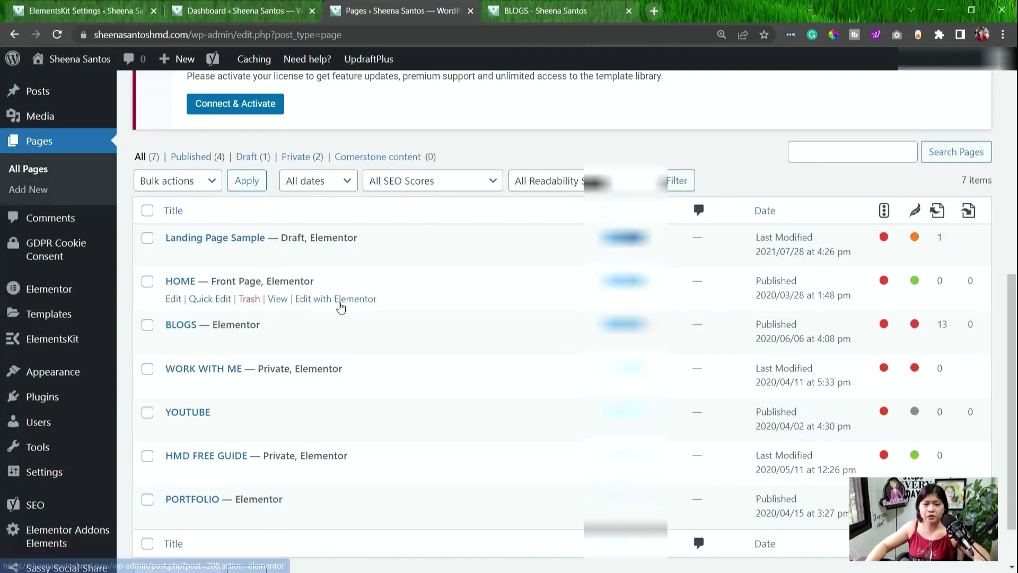
click(339, 302)
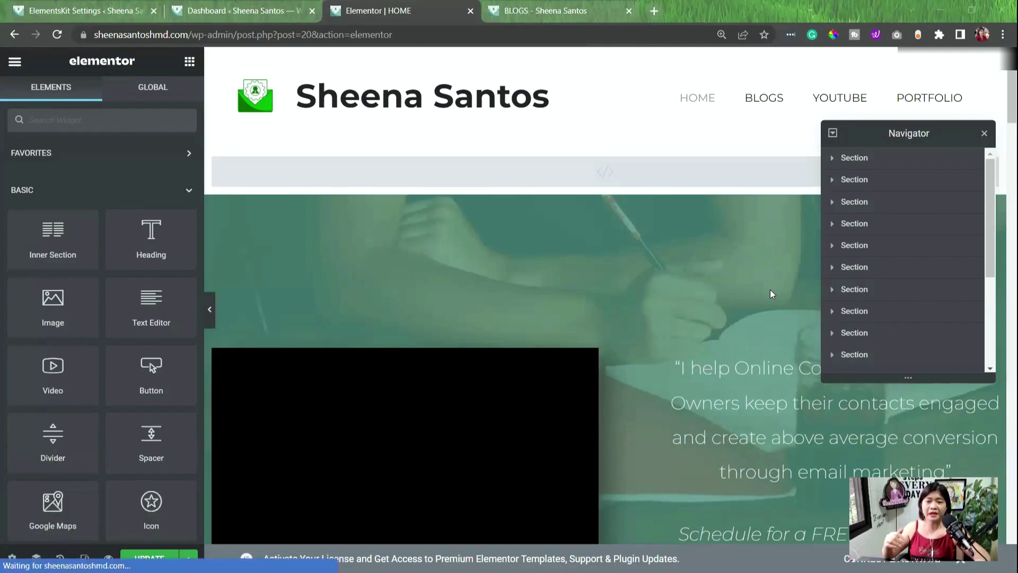
Scroll the BLOGS canvas down from the header image, briefly checking the Dashboard tab.
scroll(133, 441, down, 7)
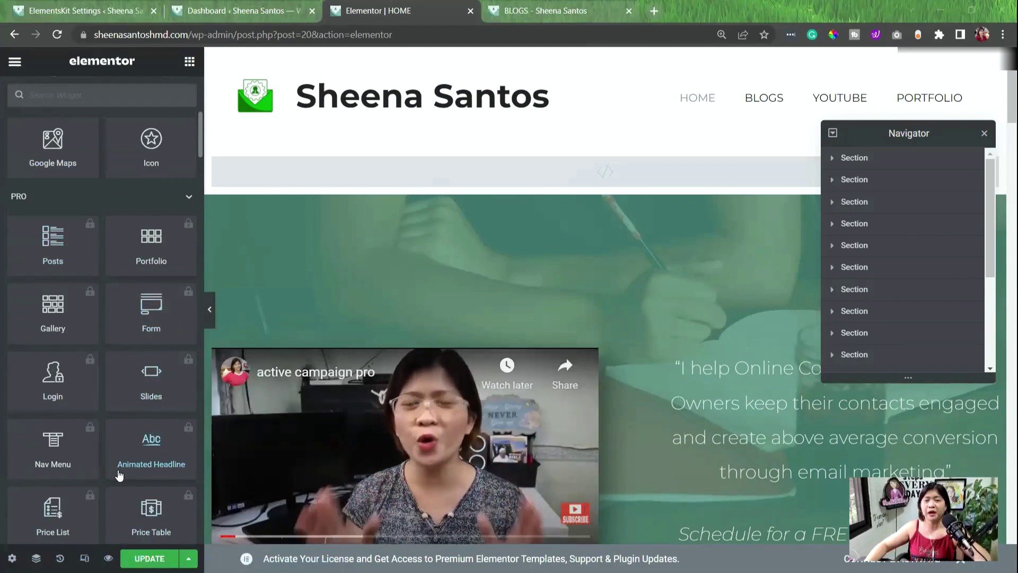
scroll(278, 456, down, 2)
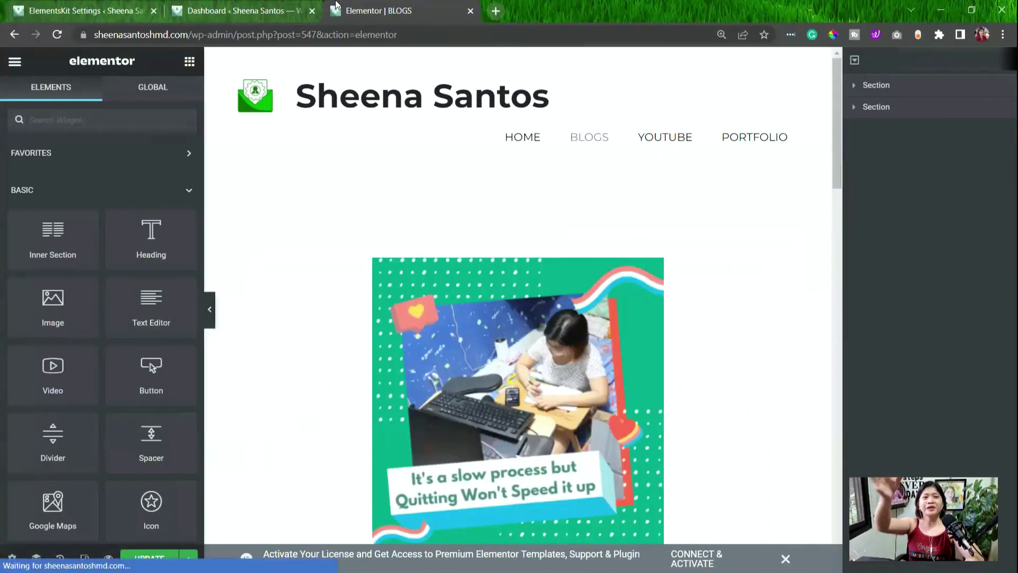
click(239, 10)
scroll(371, 265, down, 5)
click(366, 11)
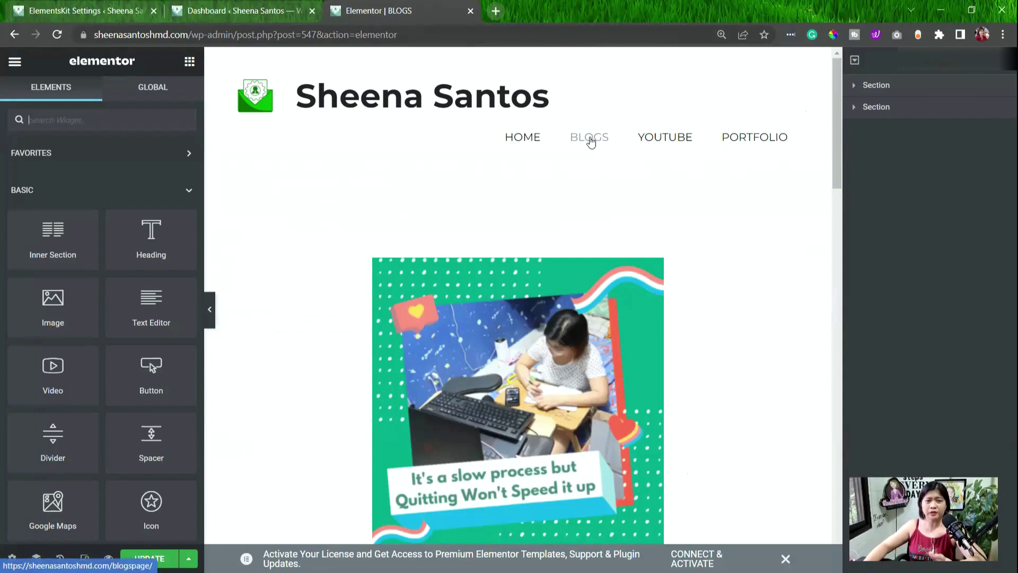
Scroll on down to the video section, then switch back to the WordPress Dashboard.
scroll(583, 170, down, 1)
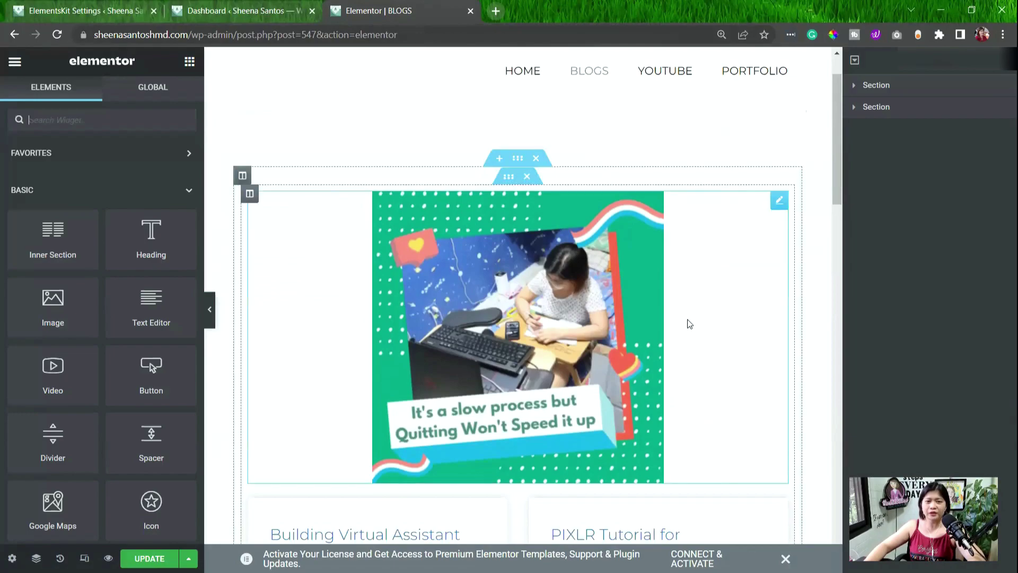
scroll(691, 320, down, 6)
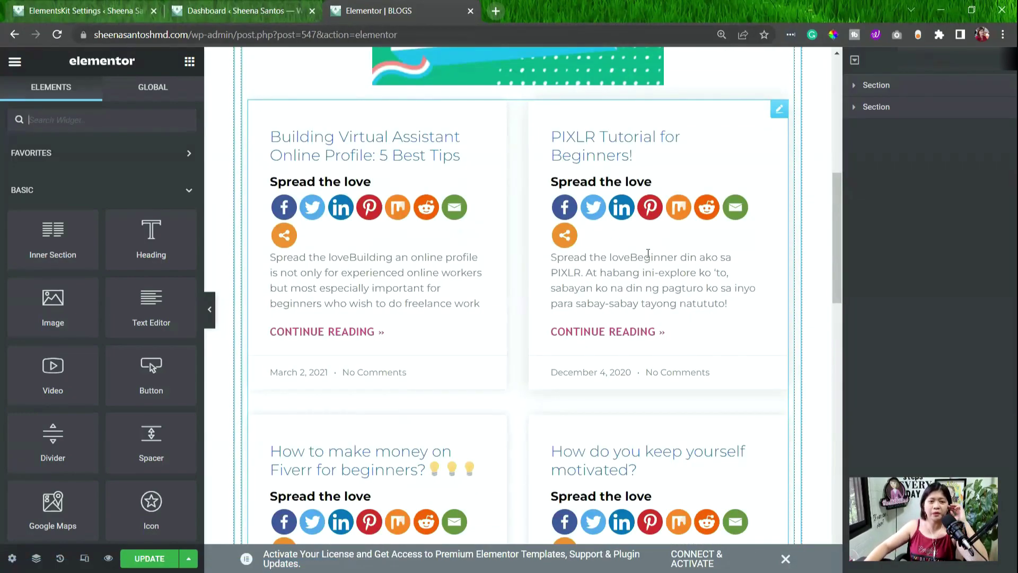
scroll(671, 287, down, 11)
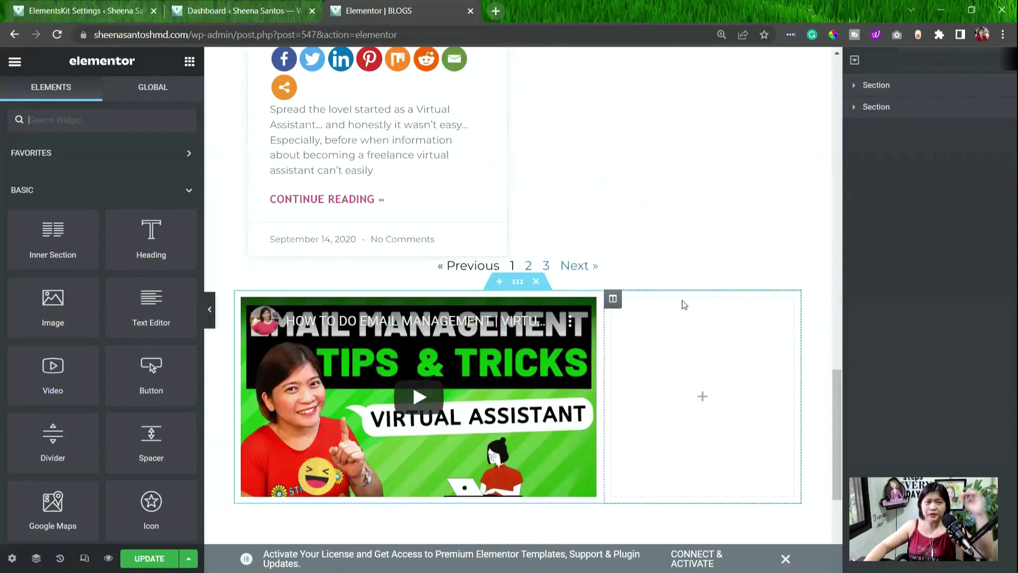
click(239, 11)
scroll(40, 233, up, 3)
mouse_move(28, 229)
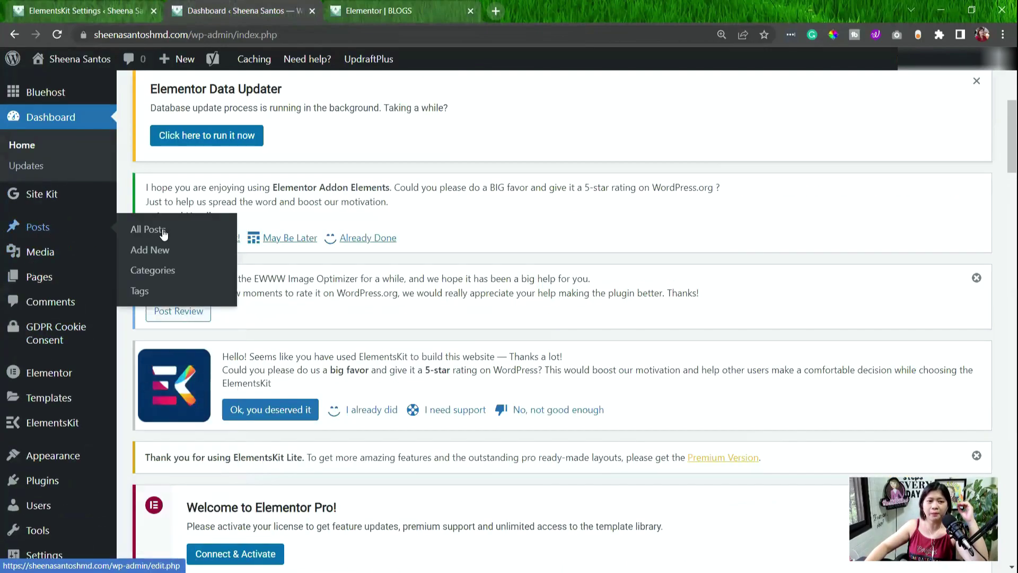
Open Posts > All Posts and scan the list, then switch back to the Elementor BLOGS tab.
click(140, 229)
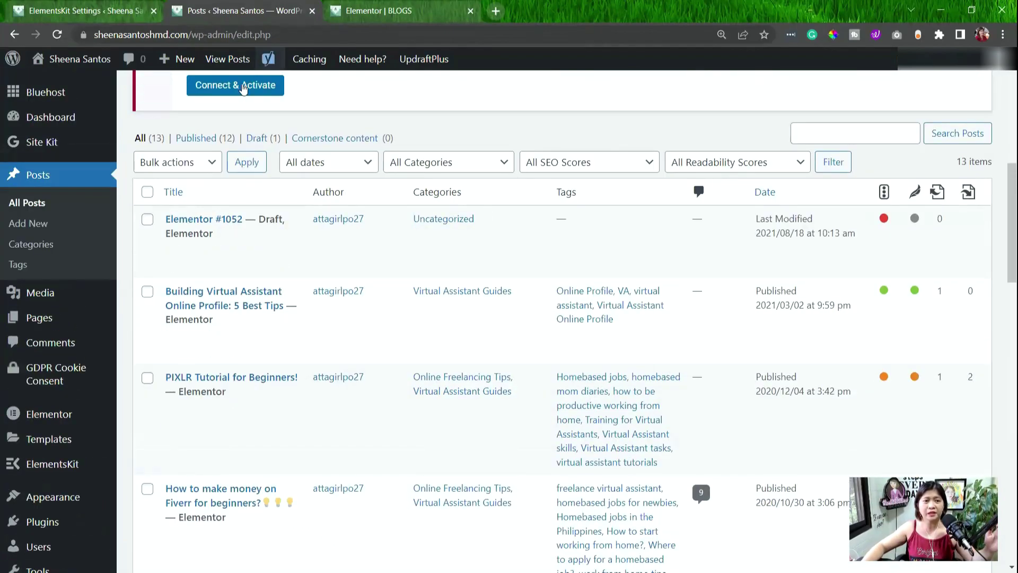
scroll(184, 105, up, 9)
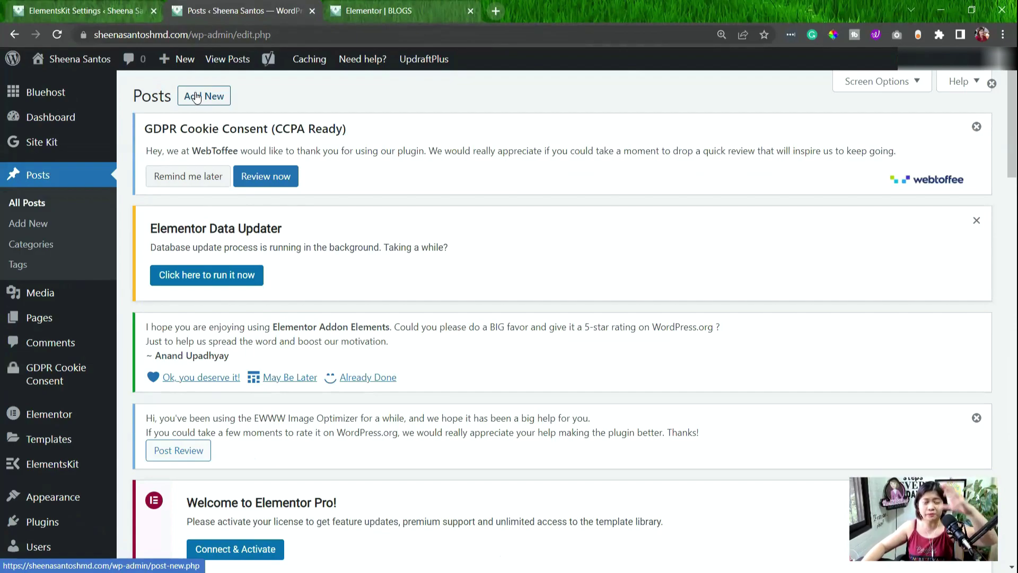
mouse_move(254, 73)
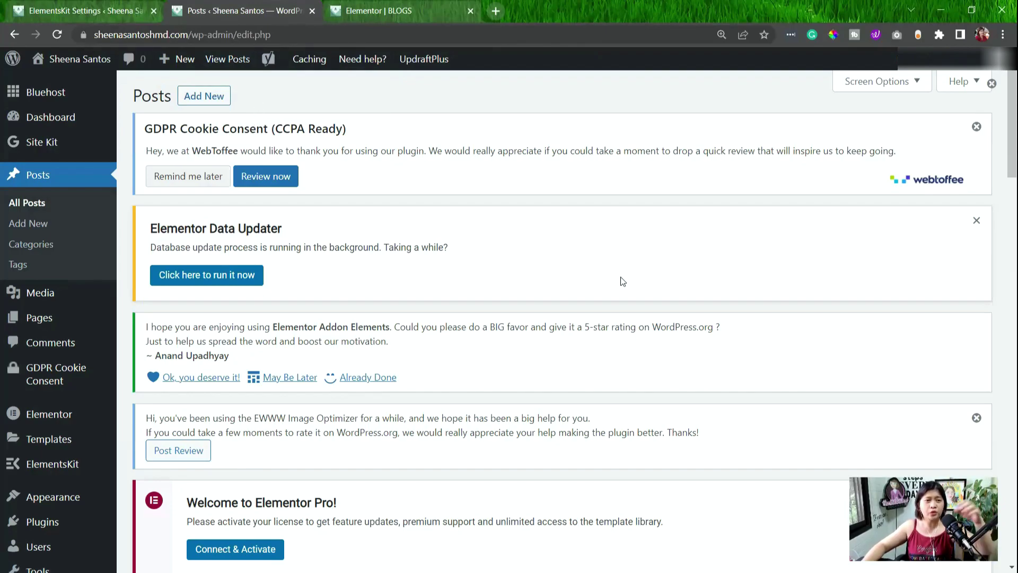
click(407, 10)
scroll(564, 230, up, 10)
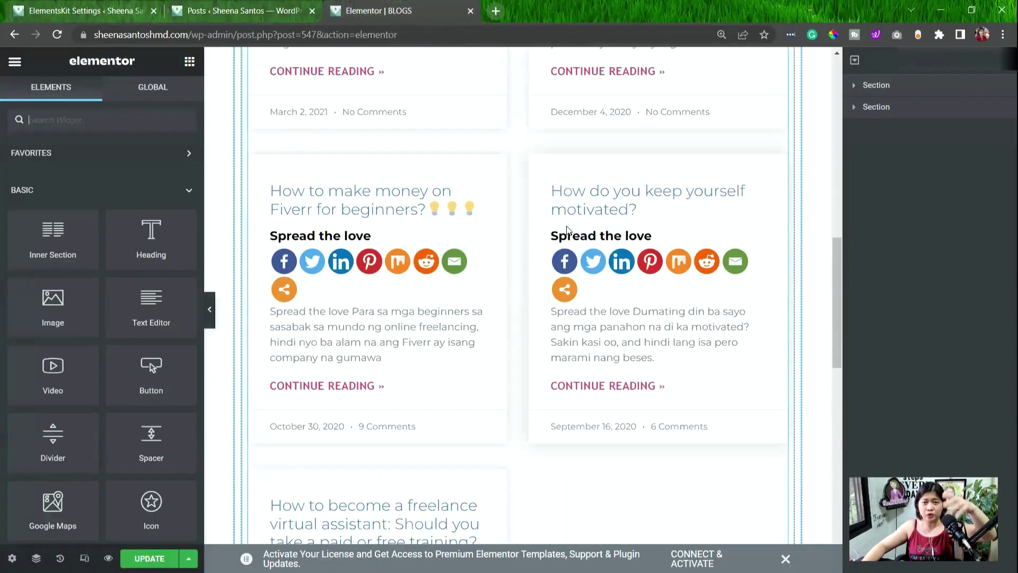
scroll(567, 229, up, 10)
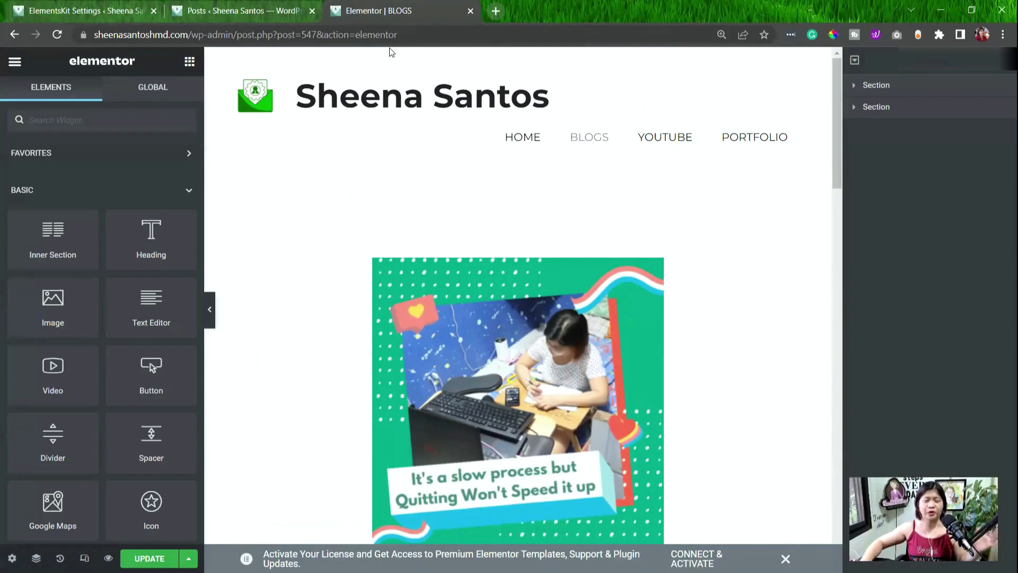
scroll(318, 95, down, 6)
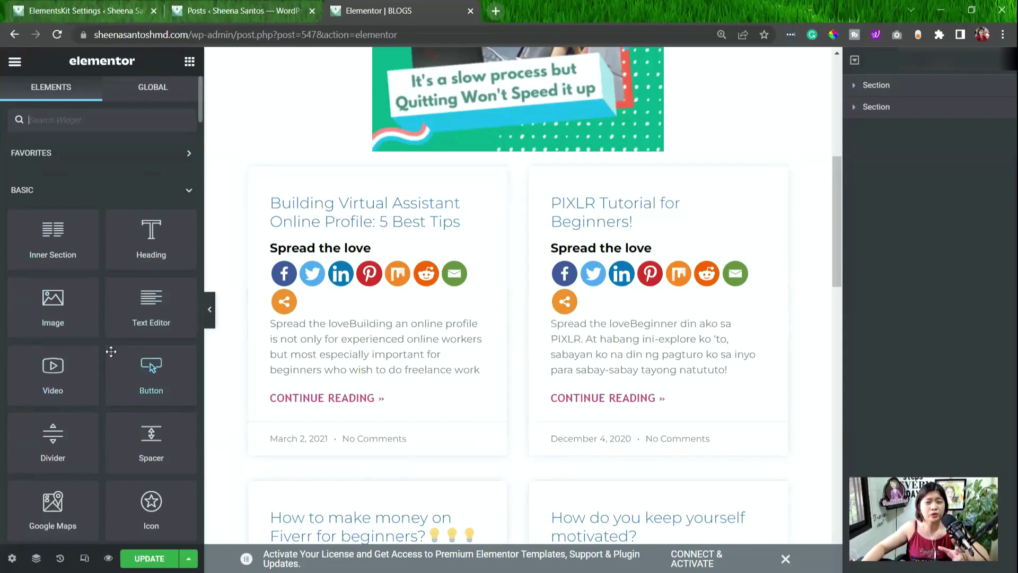
drag(149, 236, 69, 280)
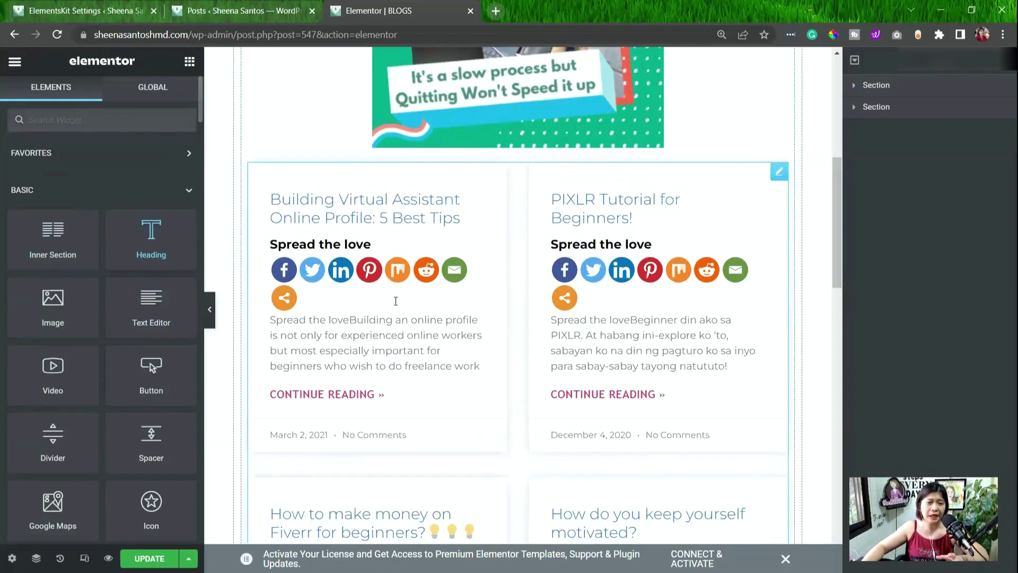
Open the blog Posts widget's settings and zoom the browser in on the editor.
click(415, 221)
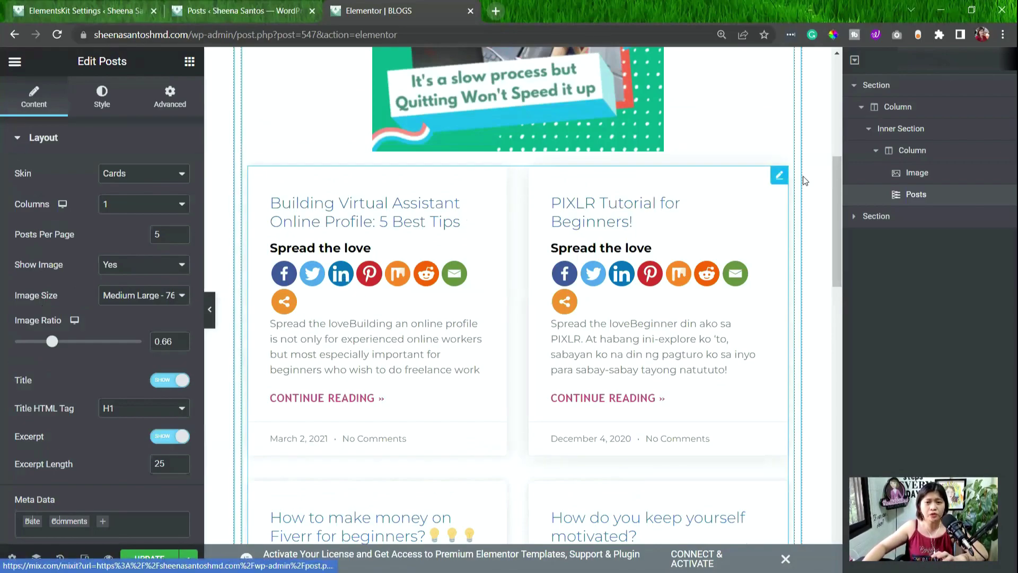
key(ctrl+plus)
scroll(83, 382, down, 10)
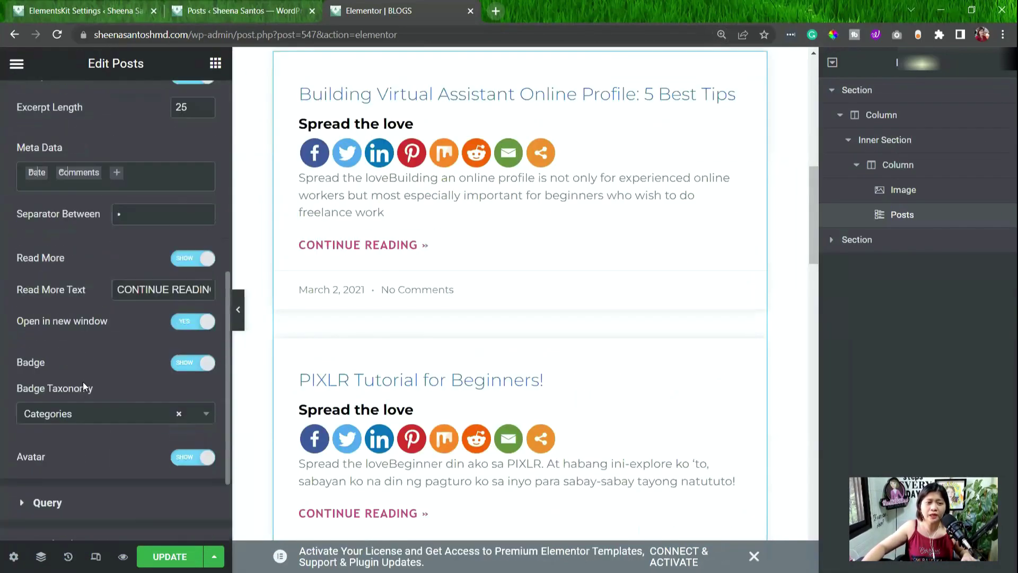
scroll(107, 305, up, 10)
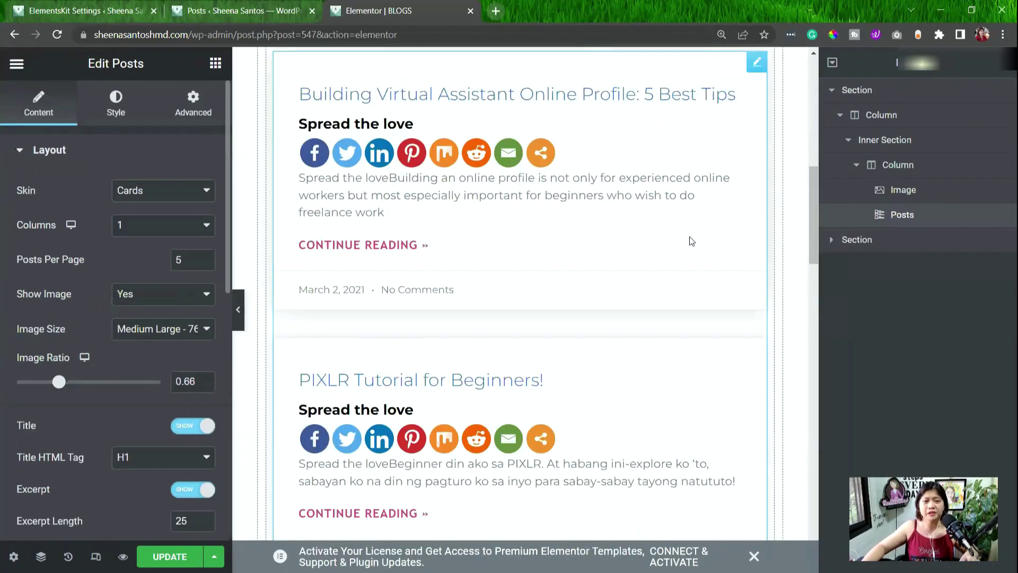
scroll(690, 236, up, 5)
scroll(705, 238, down, 1)
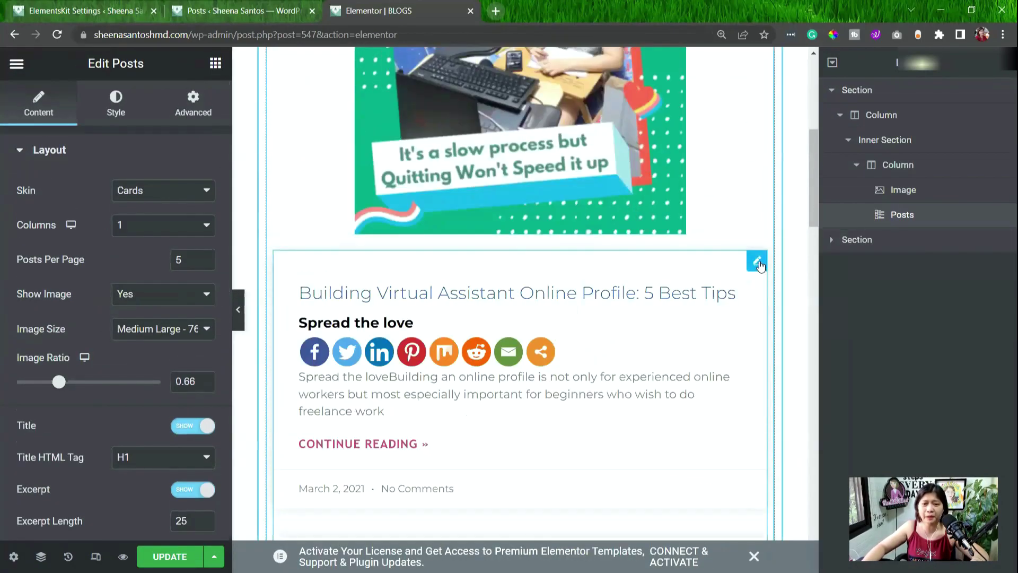
Drag the Posts widget into the section above Video and show its Style settings.
drag(759, 265, 393, 152)
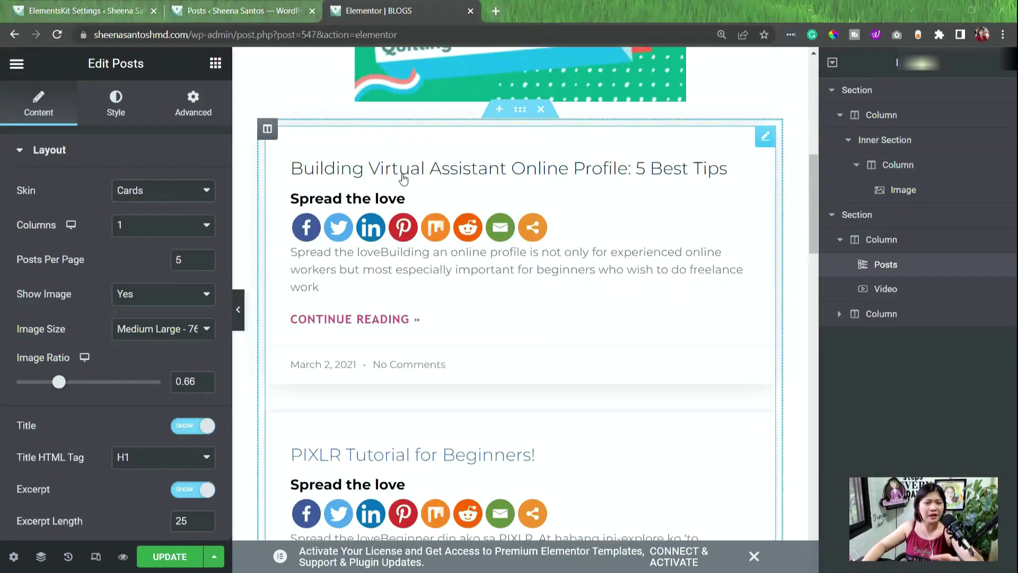
scroll(400, 328, down, 1)
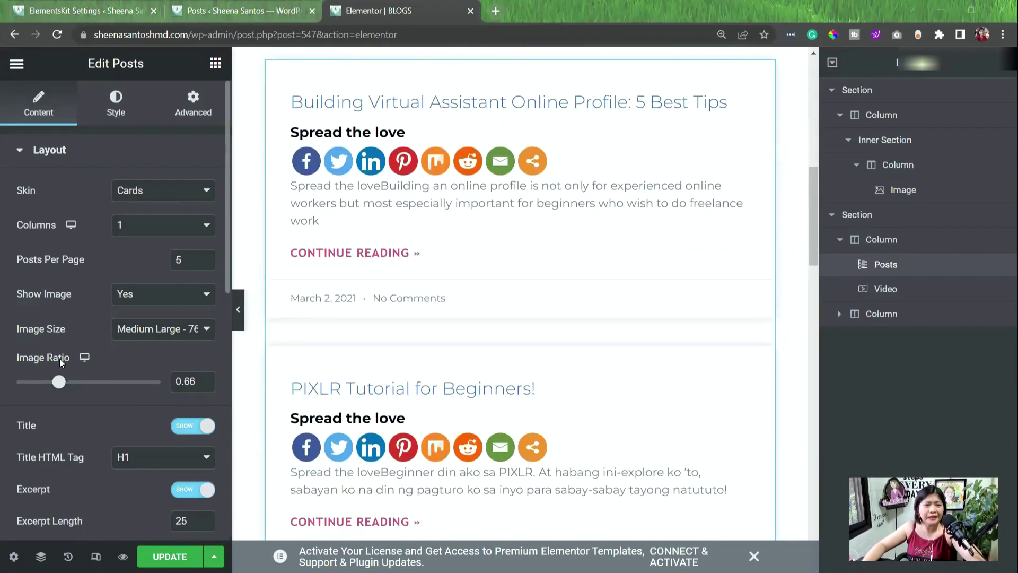
click(112, 111)
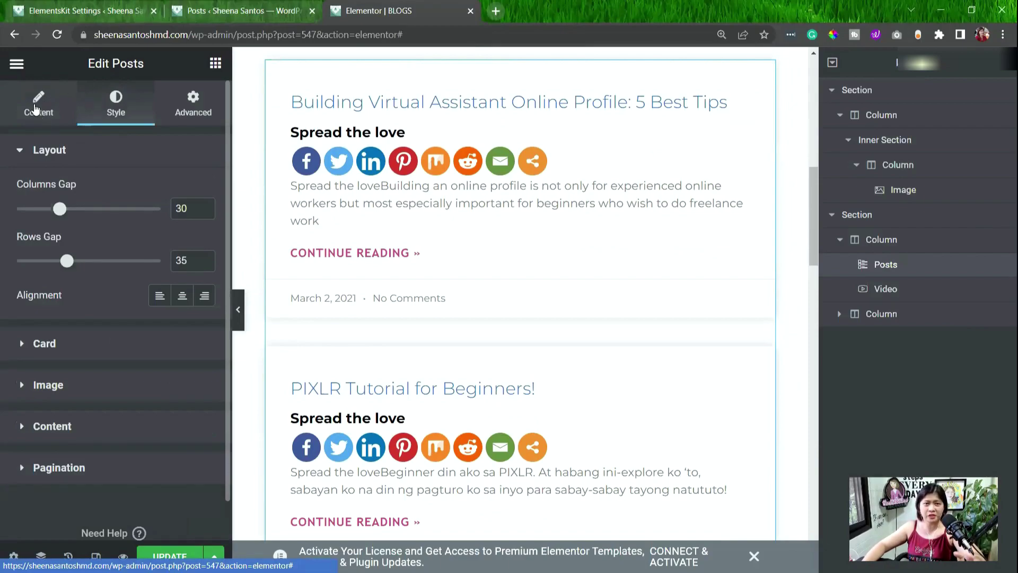
Collapse the Elementor sidebar for a full-width preview, restore it, and show the Elements widget list.
click(237, 309)
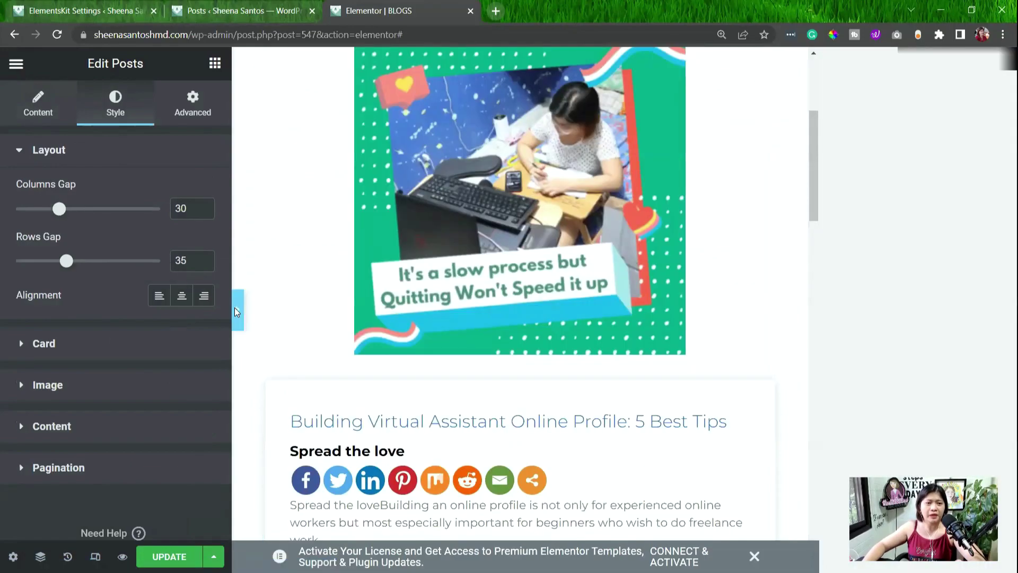
click(235, 310)
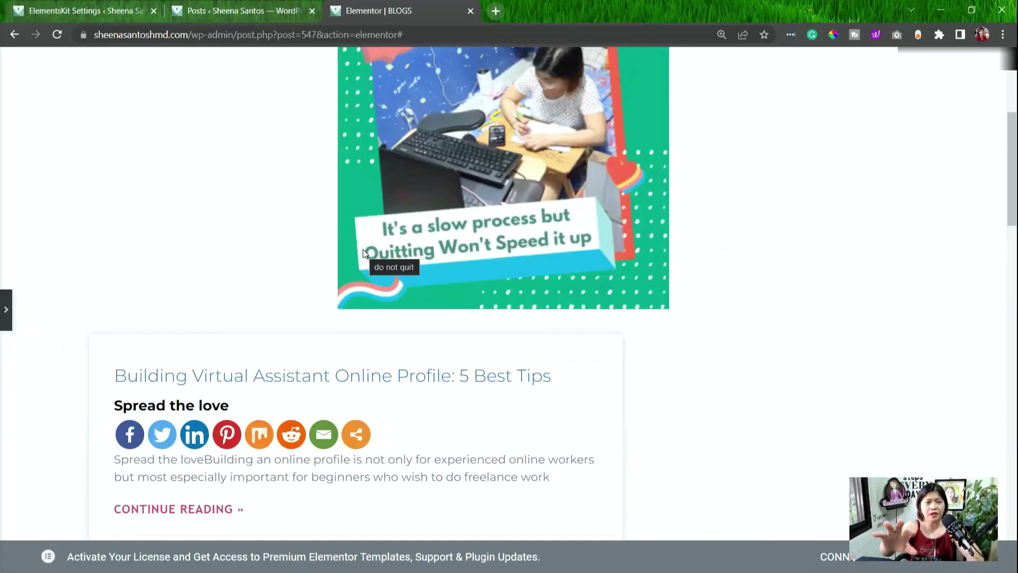
click(6, 313)
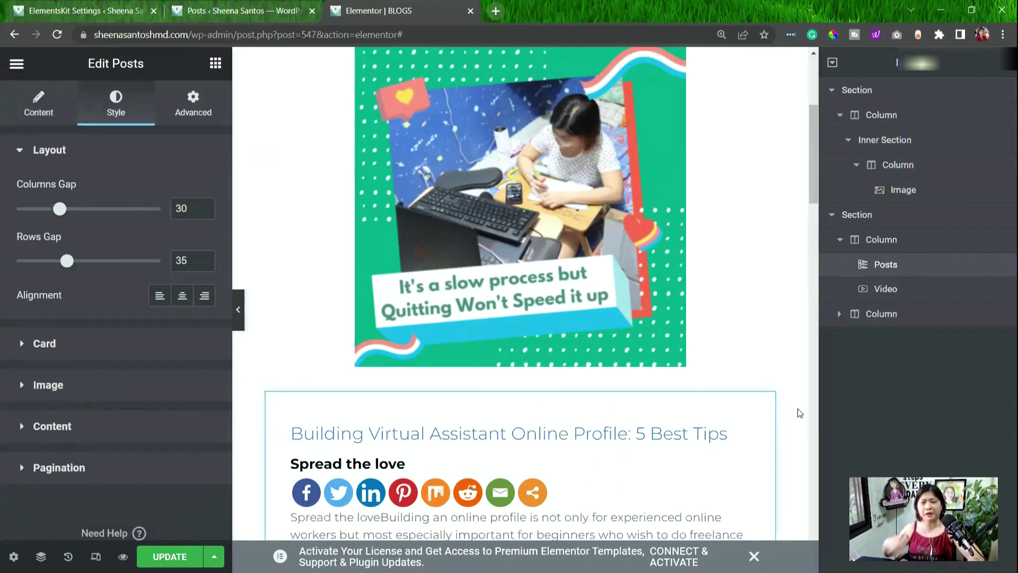
click(444, 340)
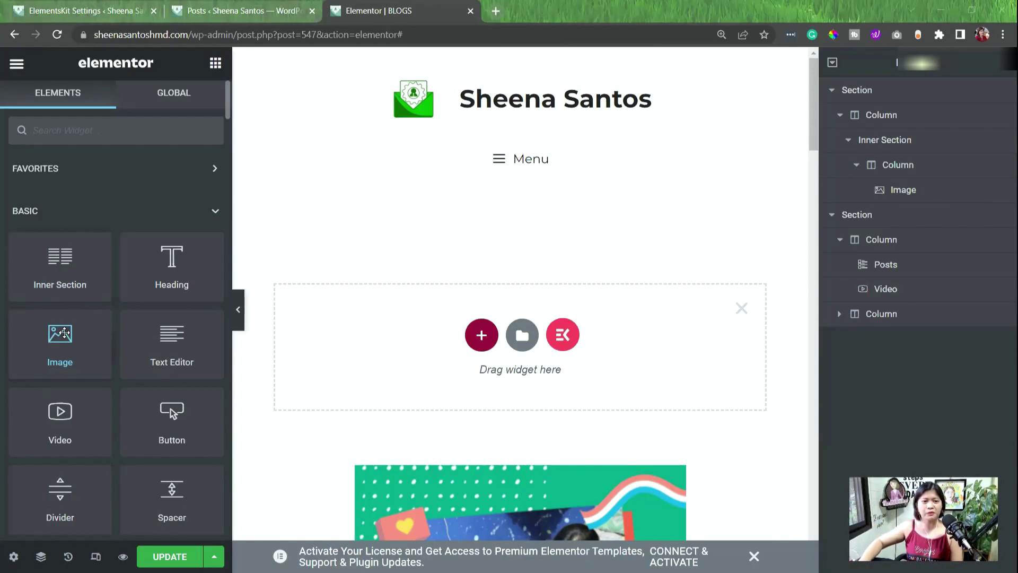
Drop an Image widget into the empty section and open Choose Image to reach Insert Media.
drag(64, 332, 457, 319)
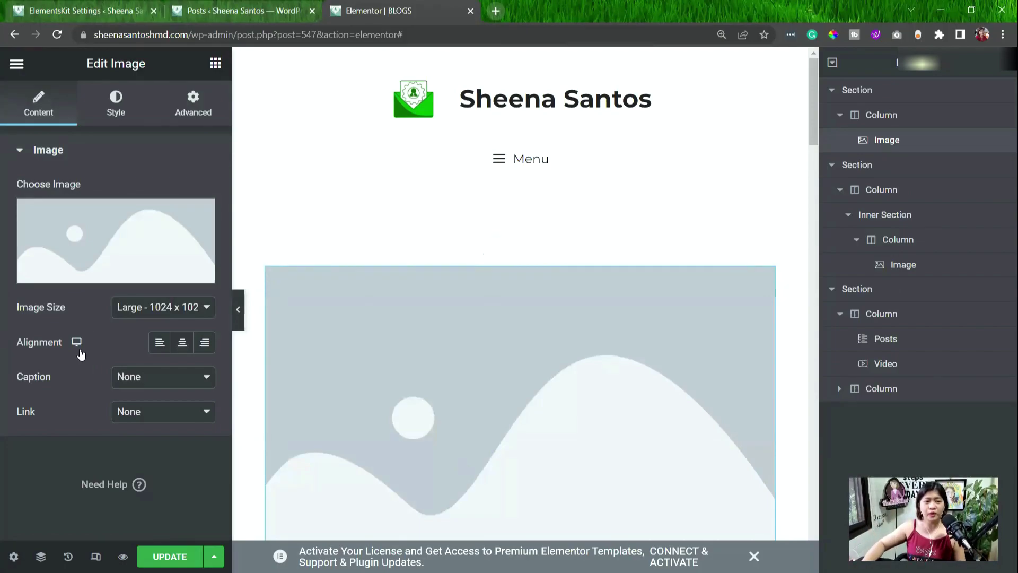
mouse_move(89, 240)
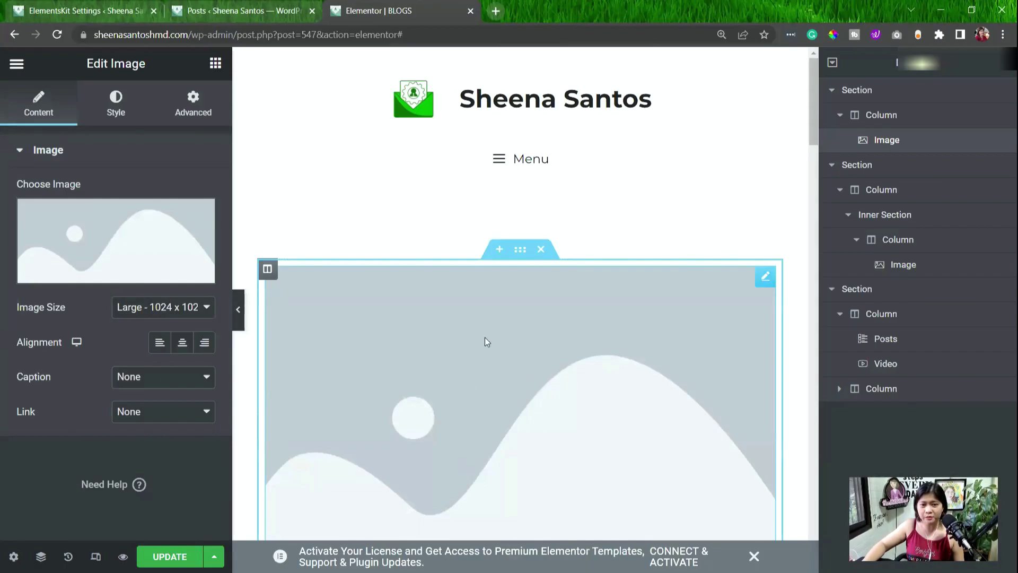
click(61, 228)
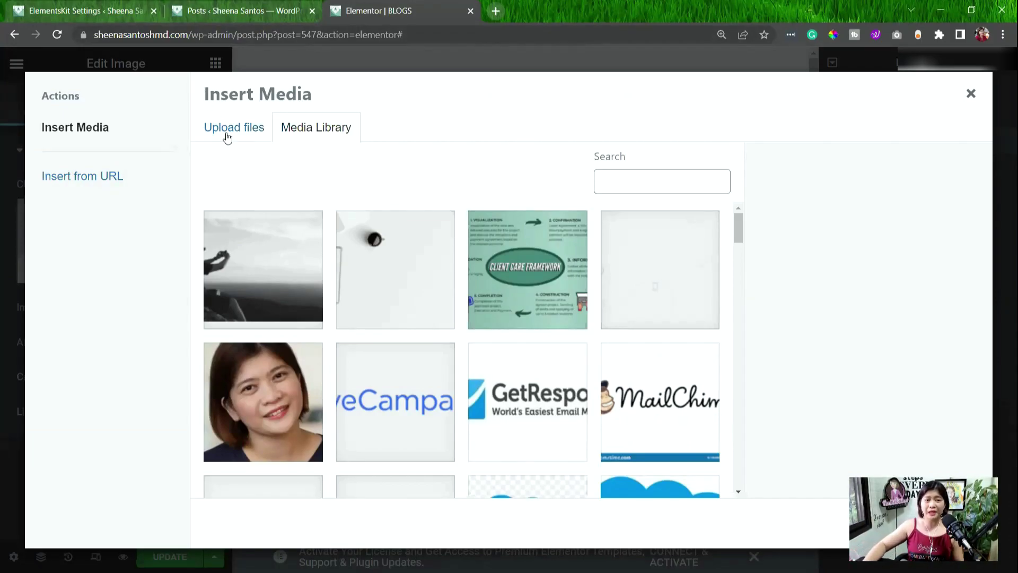
Pick the portrait photo in the Media Library and insert it at Large 1024 size.
scroll(387, 334, down, 2)
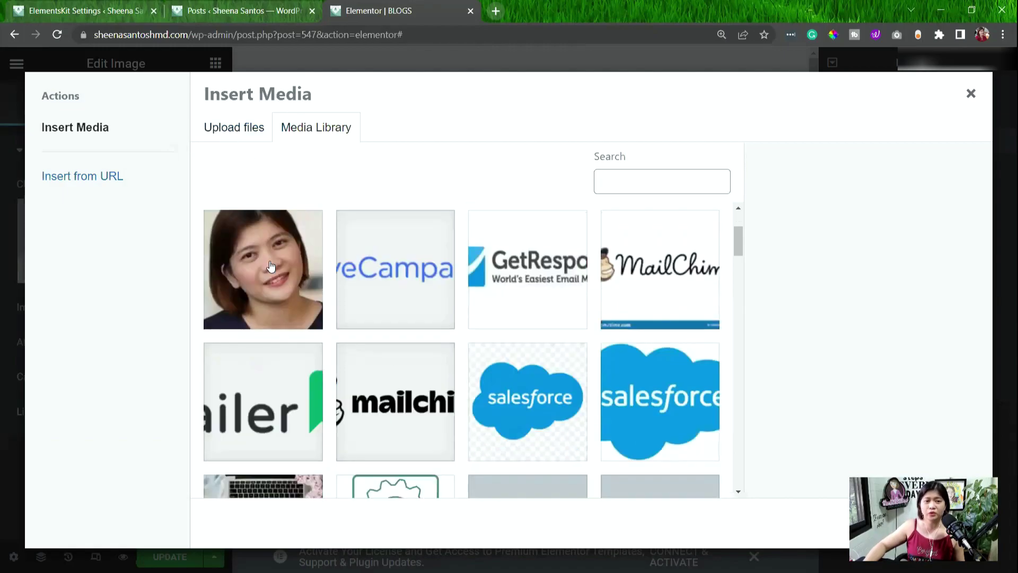
click(270, 262)
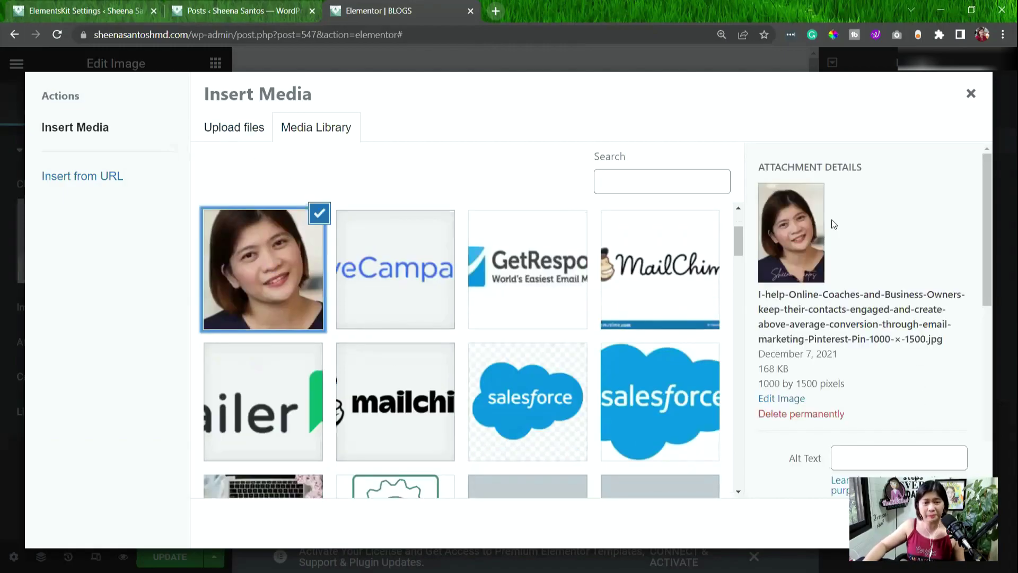
scroll(917, 296, down, 1)
scroll(917, 297, down, 2)
scroll(975, 408, down, 2)
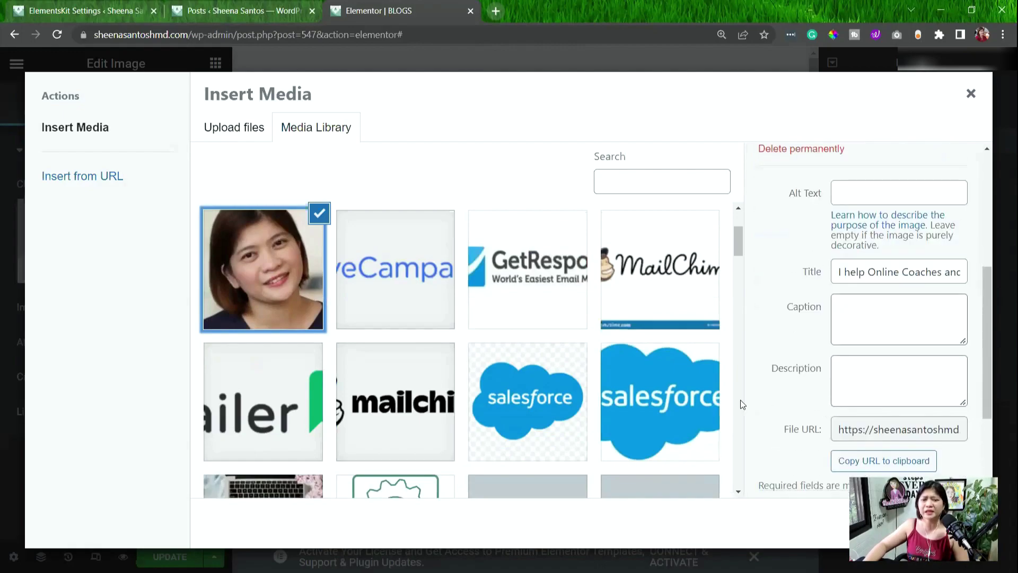
scroll(413, 326, down, 3)
scroll(270, 249, up, 5)
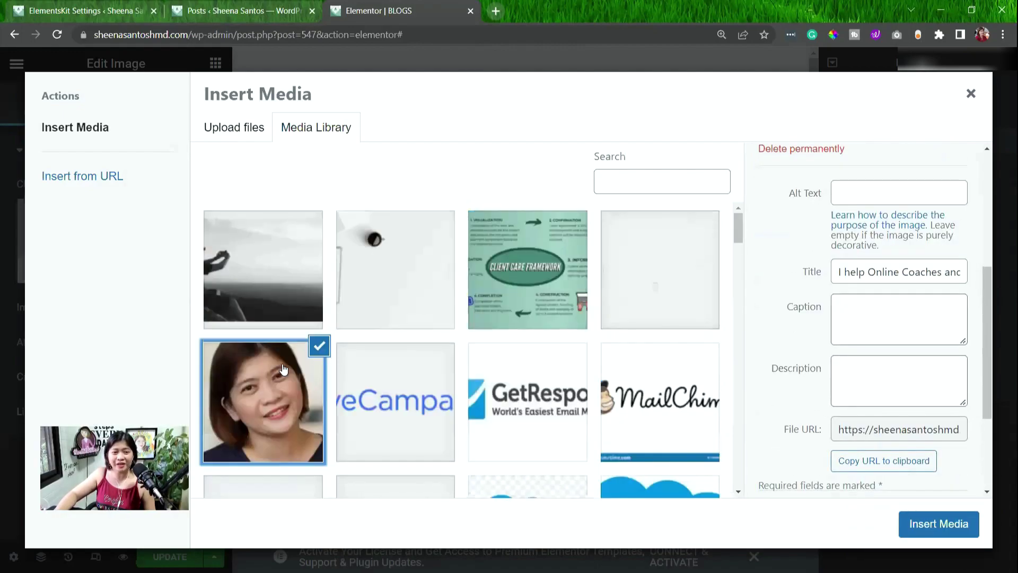
scroll(278, 368, down, 1)
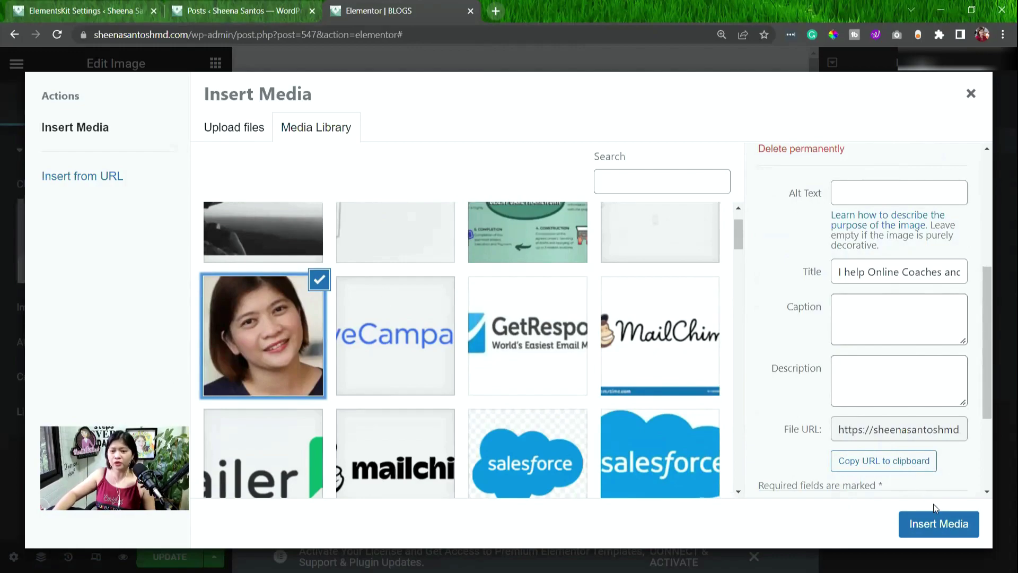
click(938, 525)
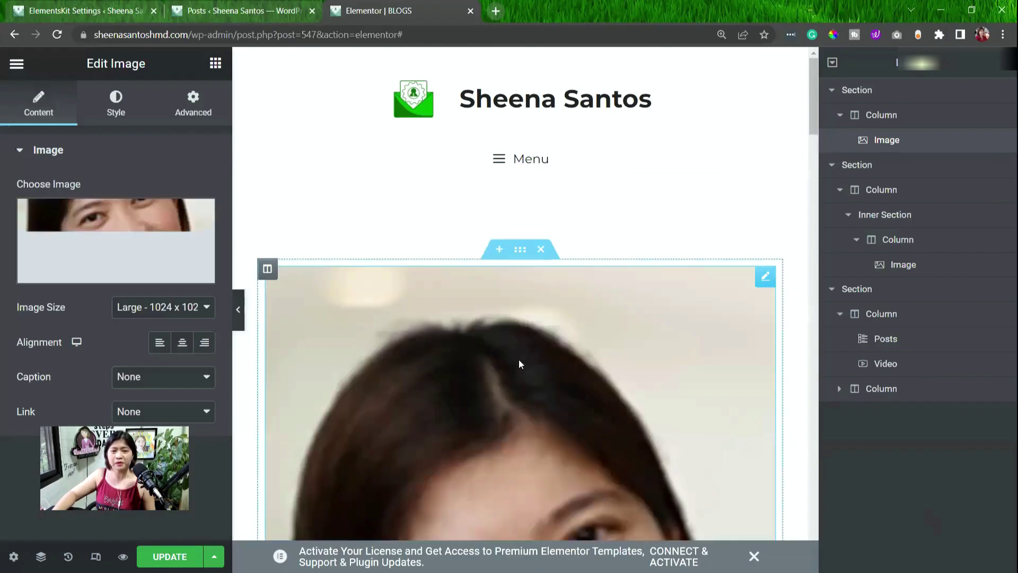
Set the portrait to Medium 300 x 300, align it right, and link it to a Custom URL.
scroll(627, 375, down, 4)
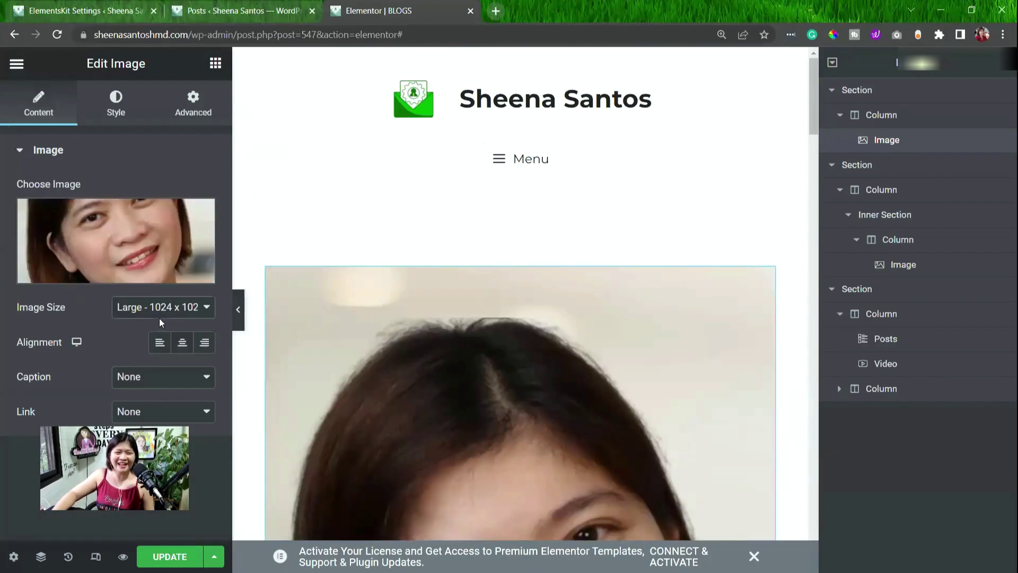
click(159, 317)
click(148, 333)
click(182, 342)
click(160, 342)
click(204, 341)
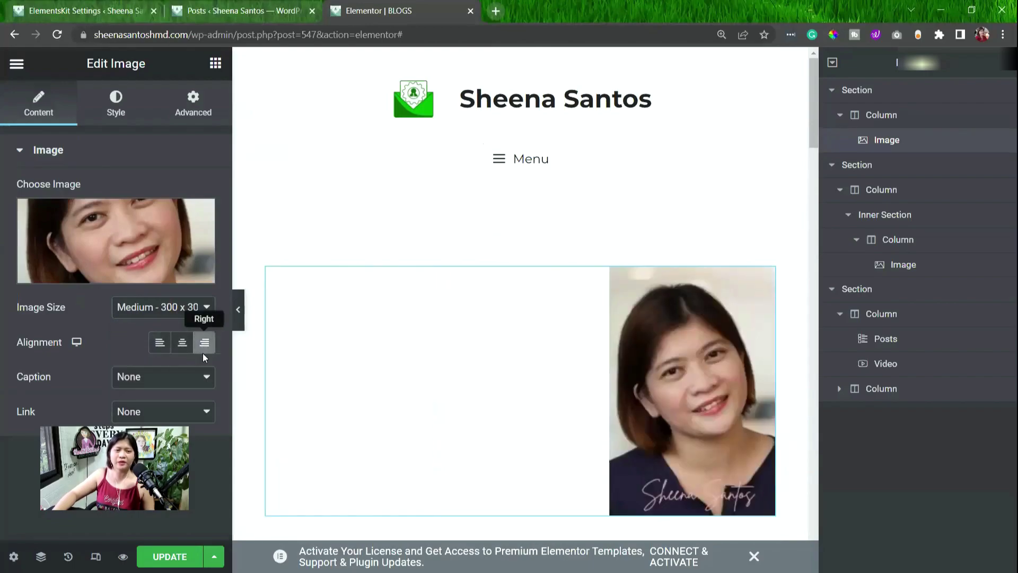
click(161, 411)
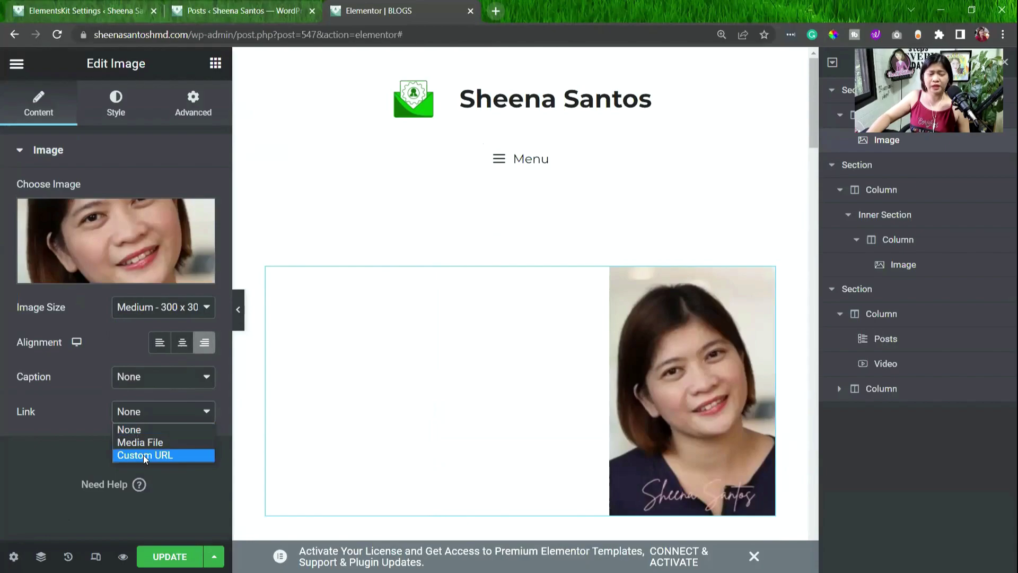
click(143, 455)
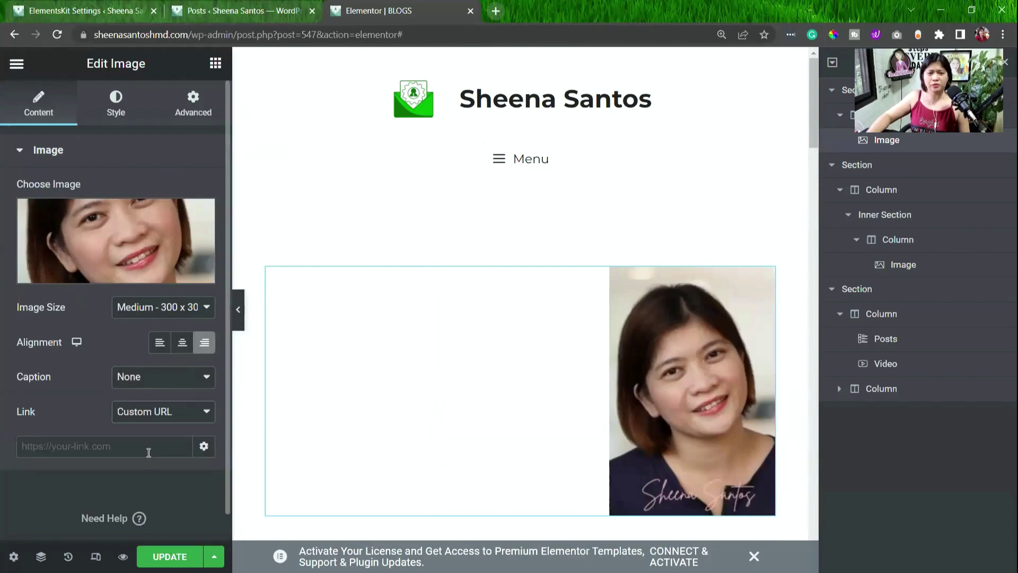
click(88, 450)
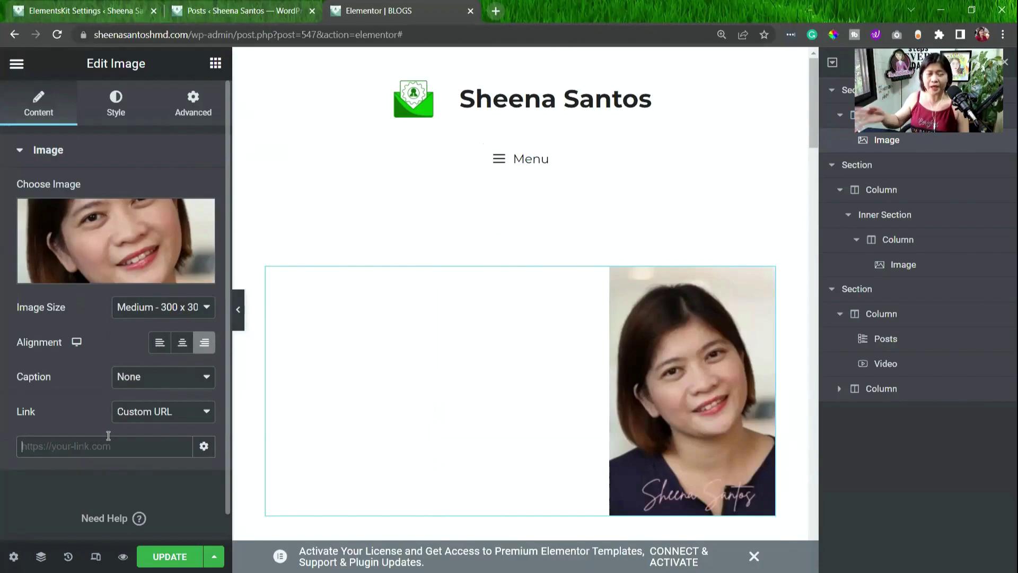
Delete the portrait's section and save the BLOGS page with Ctrl+S.
scroll(407, 179, down, 2)
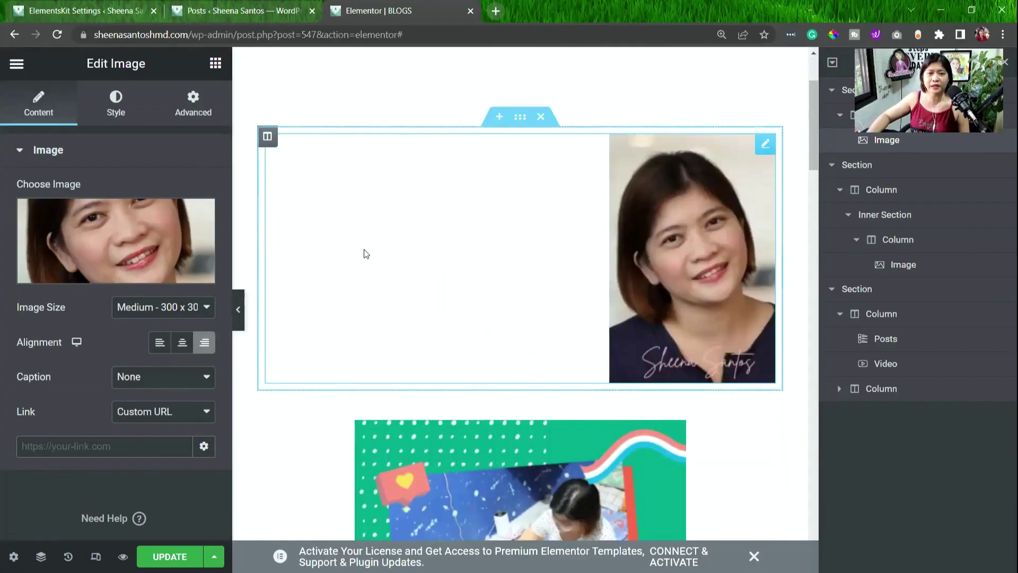
click(541, 117)
key(ctrl+s)
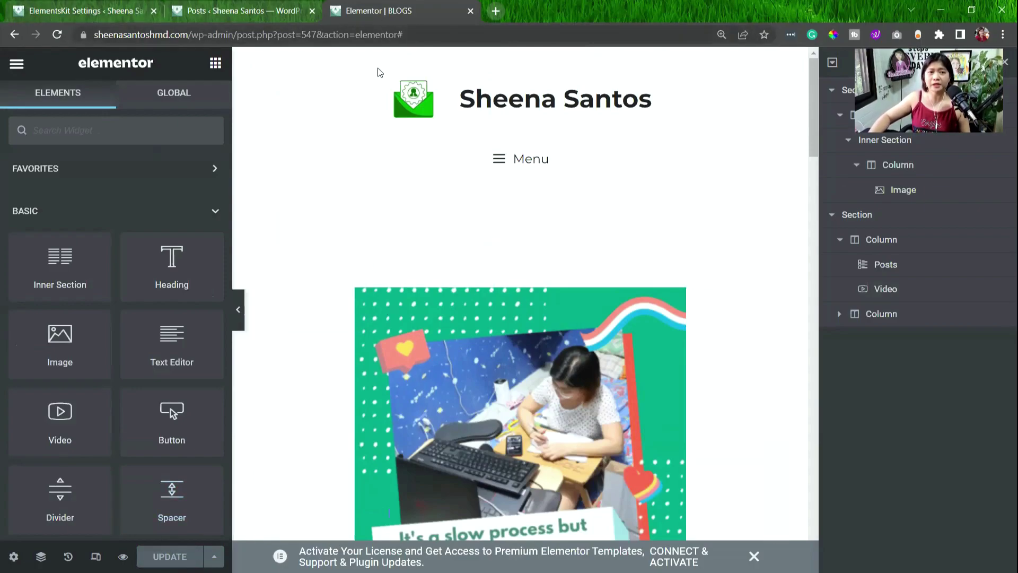
scroll(443, 265, down, 10)
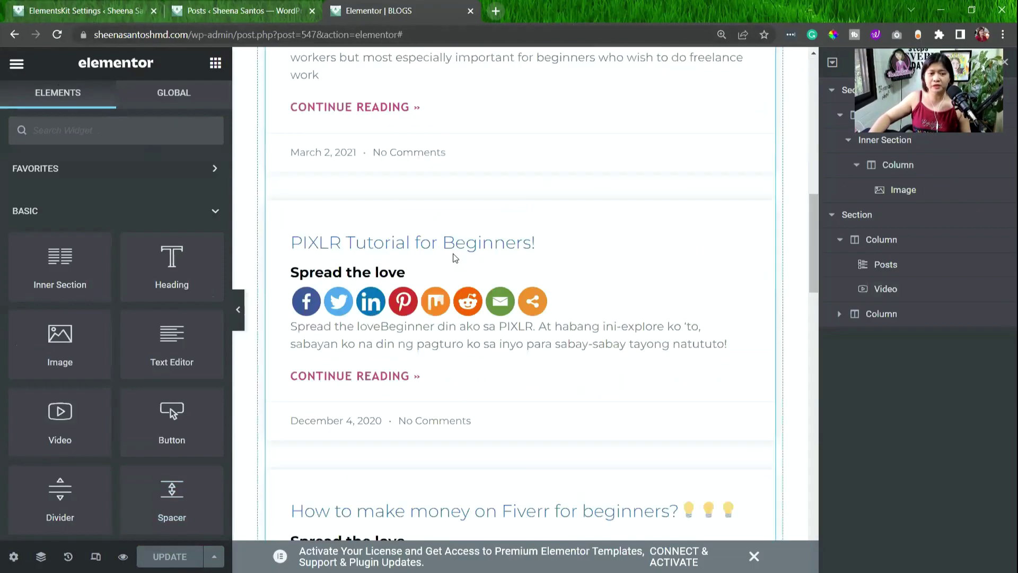
Switch to the ElementsKit Settings tab and scroll the onboarding page down to its free plugins.
click(69, 11)
scroll(80, 310, up, 5)
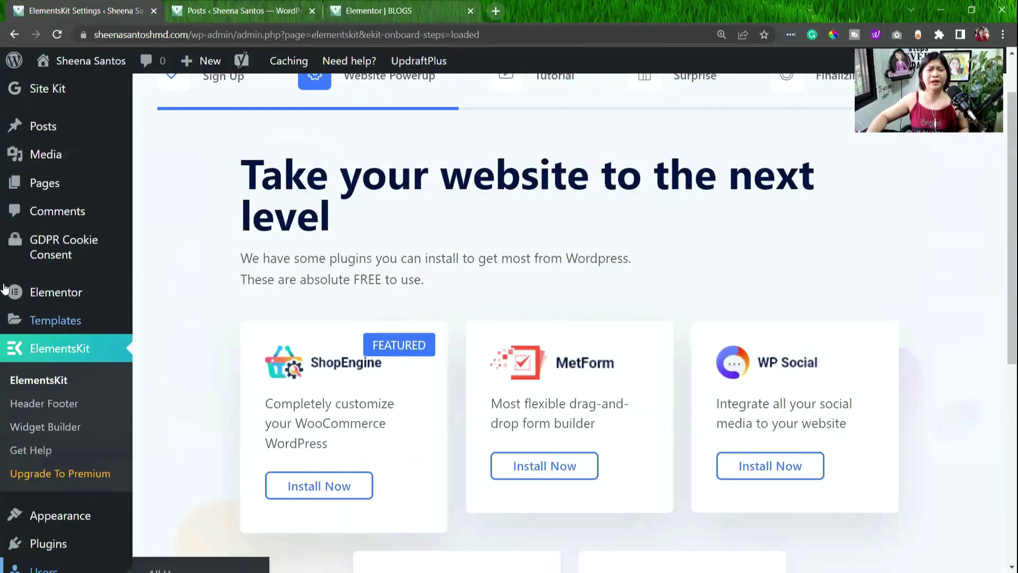
scroll(94, 264, down, 2)
scroll(79, 264, down, 3)
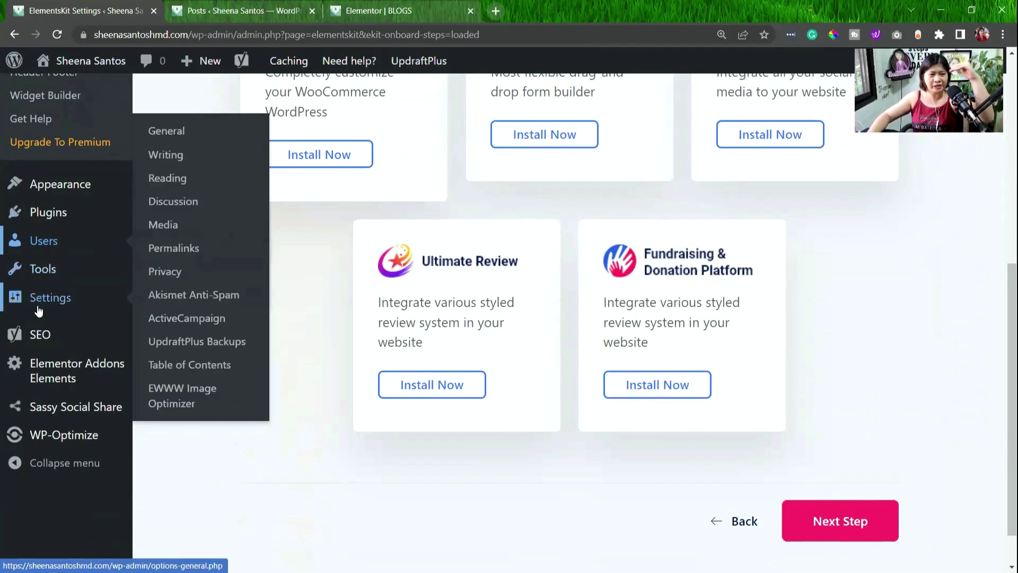
mouse_move(27, 327)
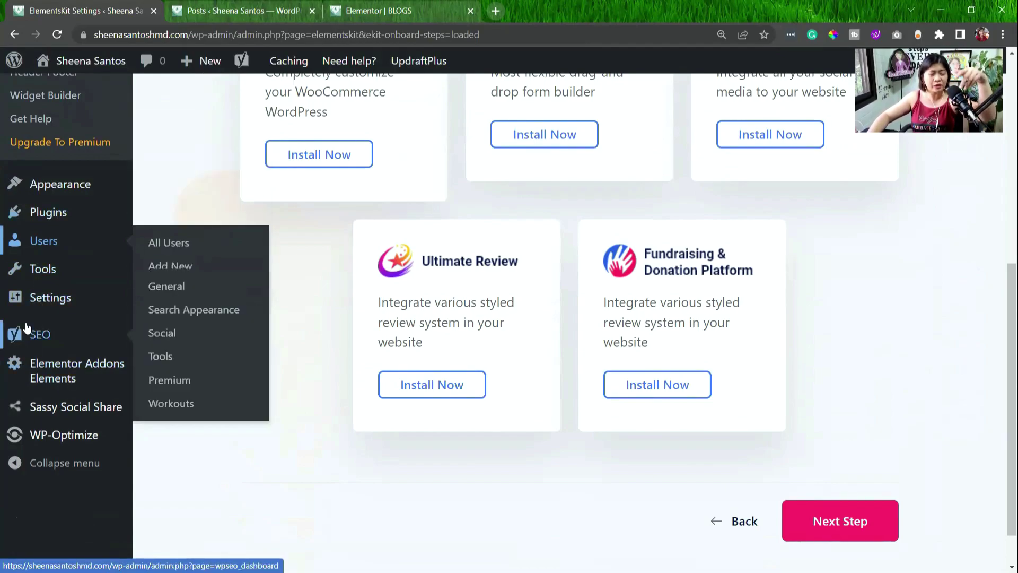
mouse_move(37, 298)
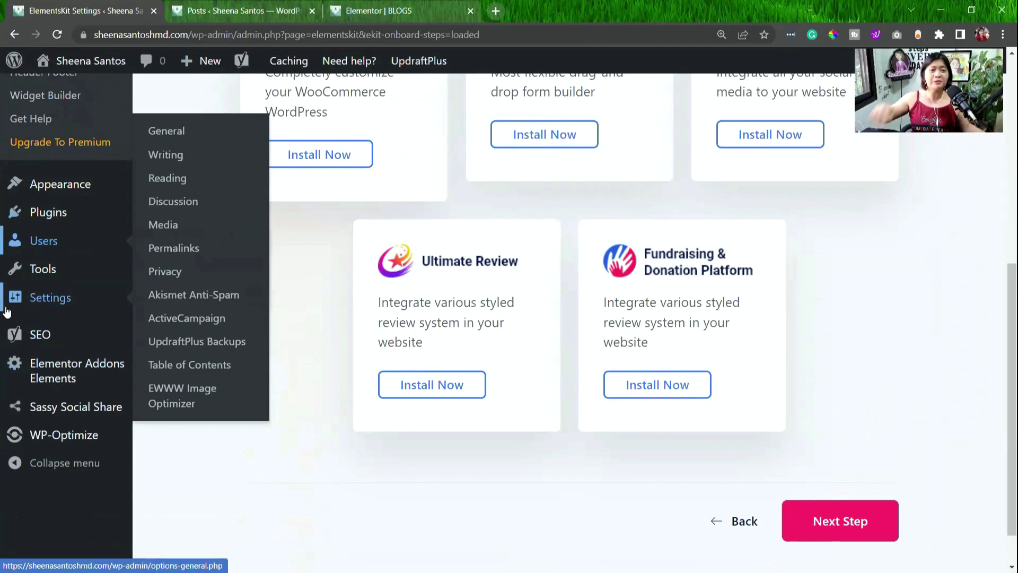
Reveal the Plugins flyout with Installed Plugins in the admin sidebar, after passing Settings, Tools and SEO.
mouse_move(98, 270)
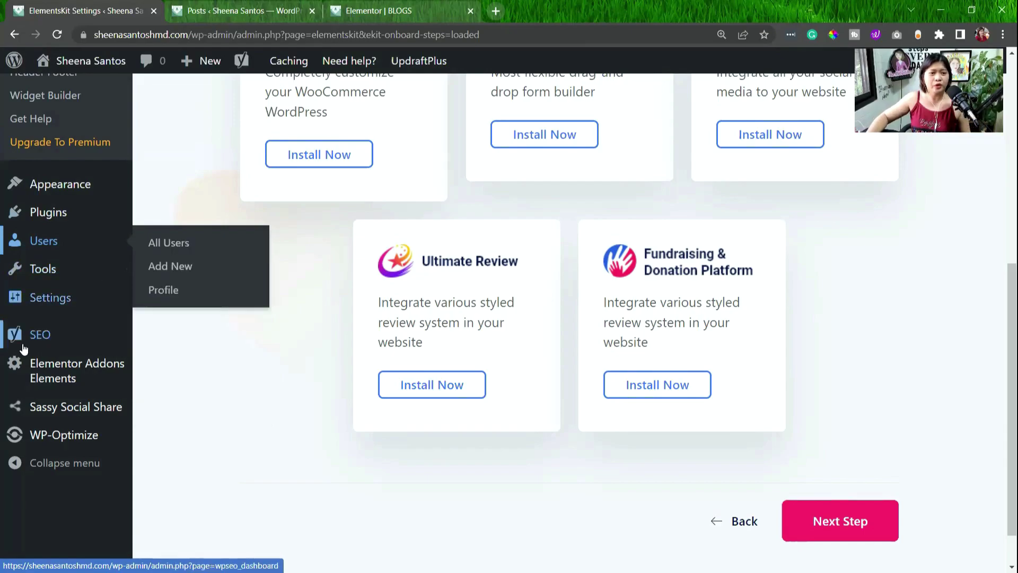
mouse_move(44, 342)
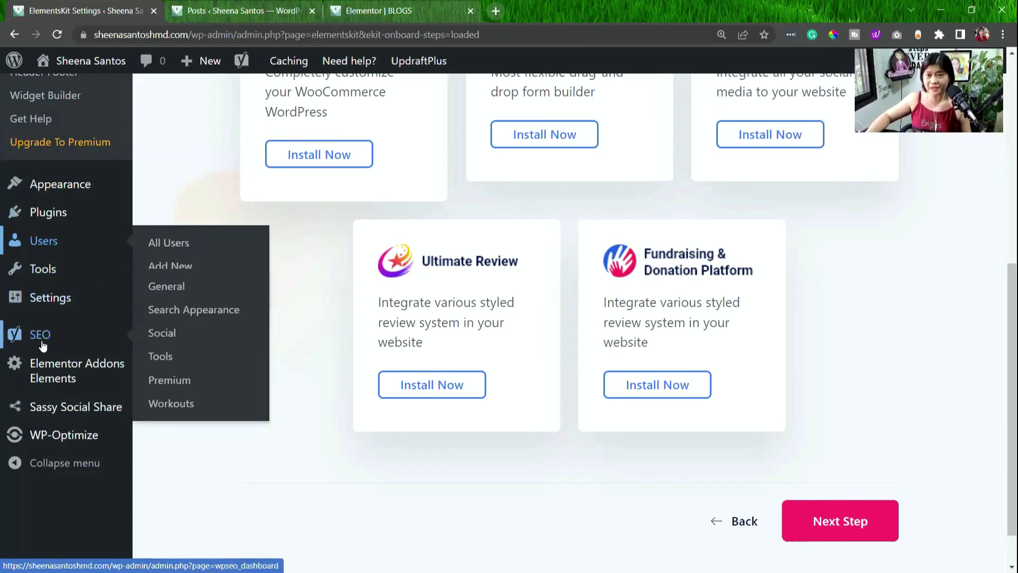
mouse_move(42, 212)
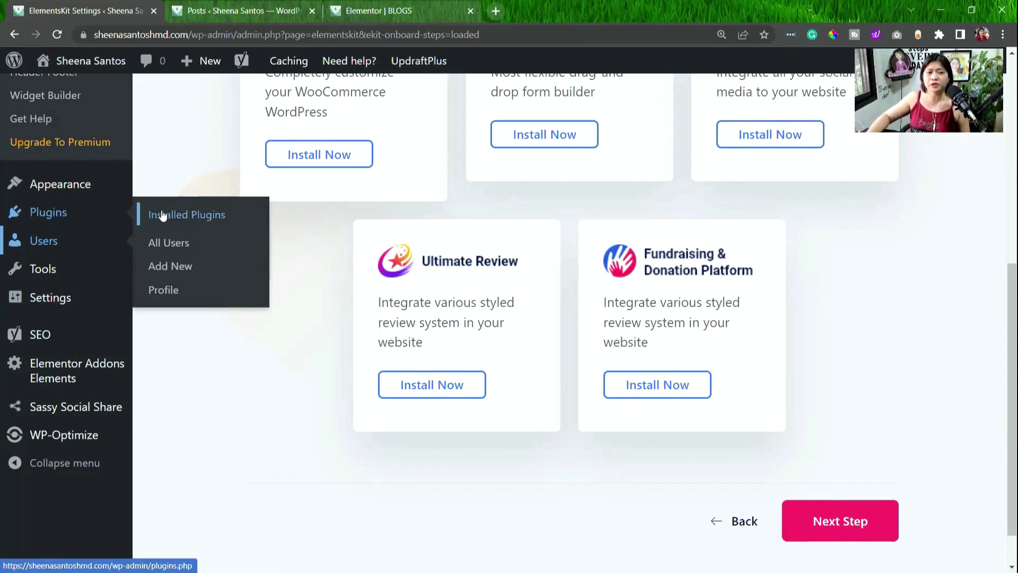
click(162, 214)
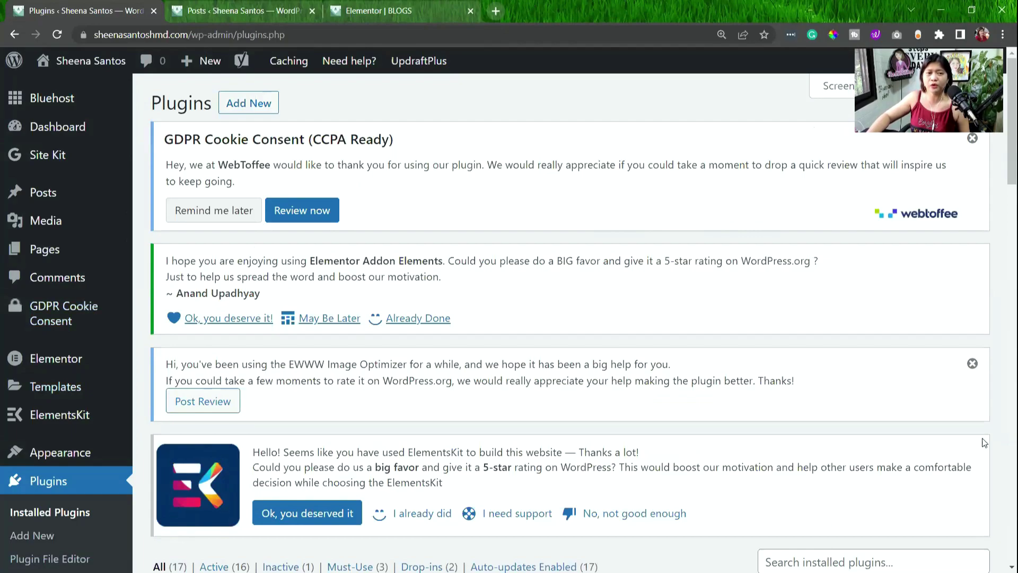
click(244, 106)
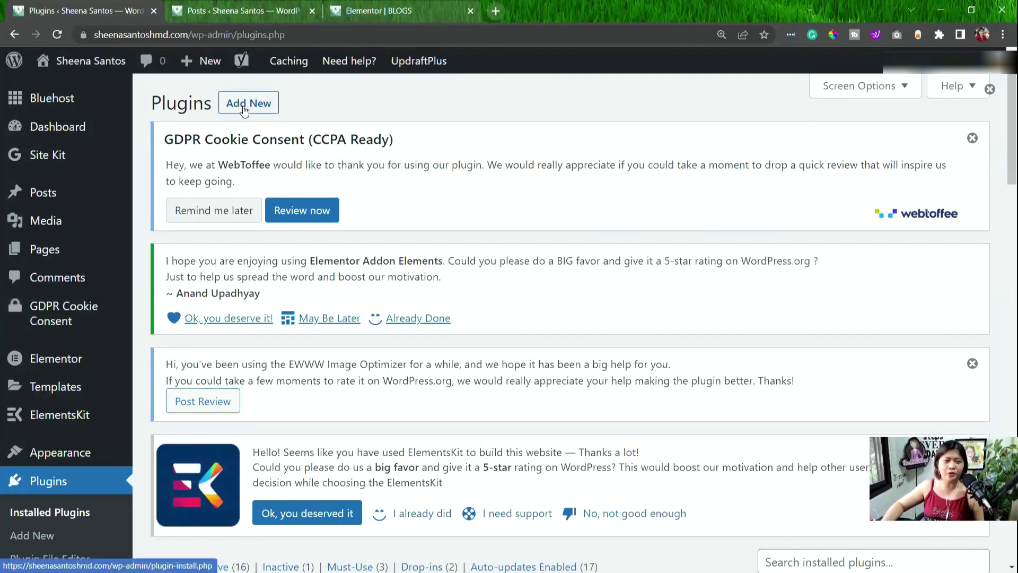
scroll(333, 108, down, 4)
scroll(440, 209, up, 2)
scroll(440, 209, down, 1)
scroll(440, 209, up, 2)
scroll(440, 210, down, 5)
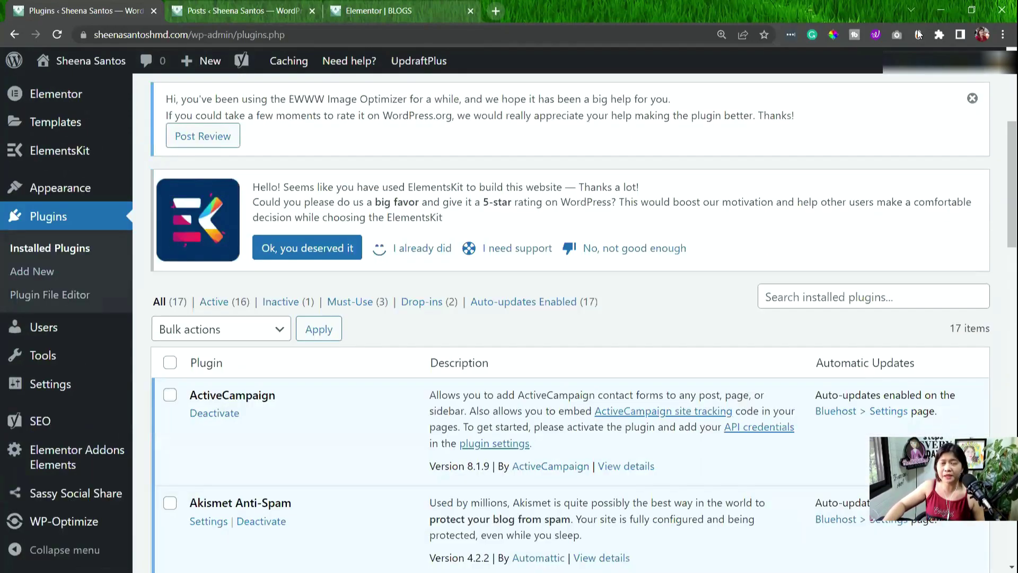
scroll(469, 332, down, 3)
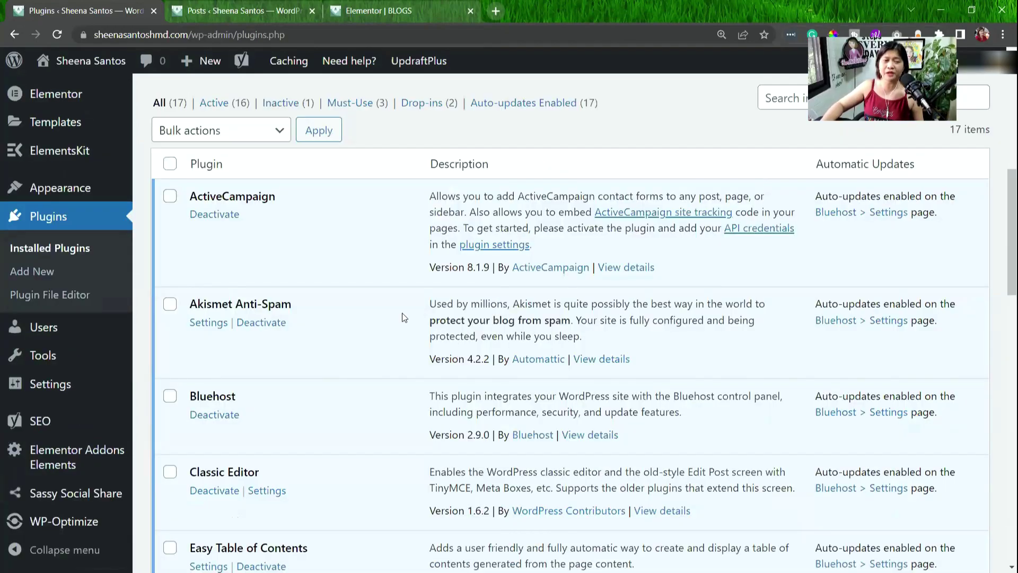
scroll(356, 357, down, 3)
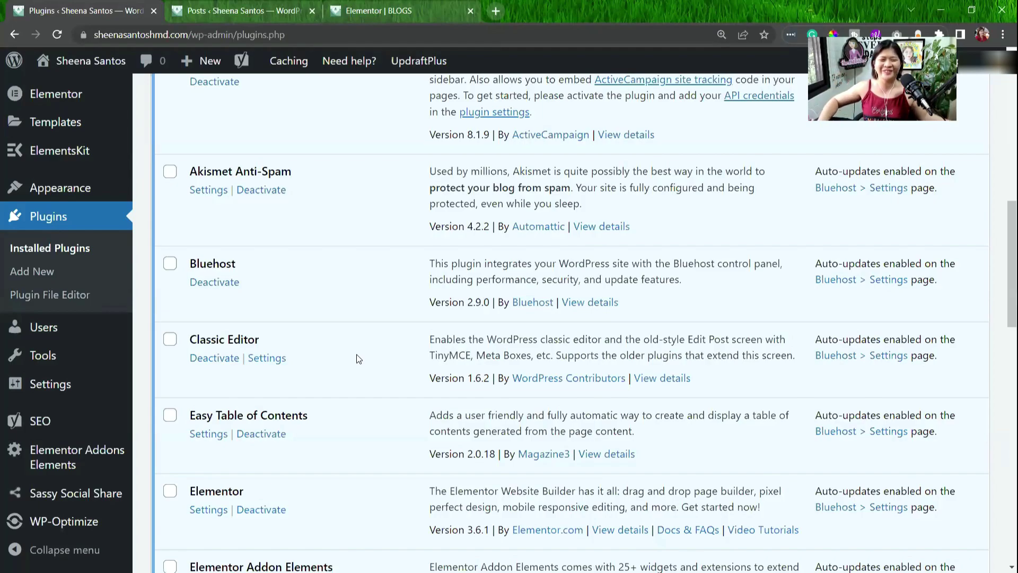
scroll(356, 354, up, 2)
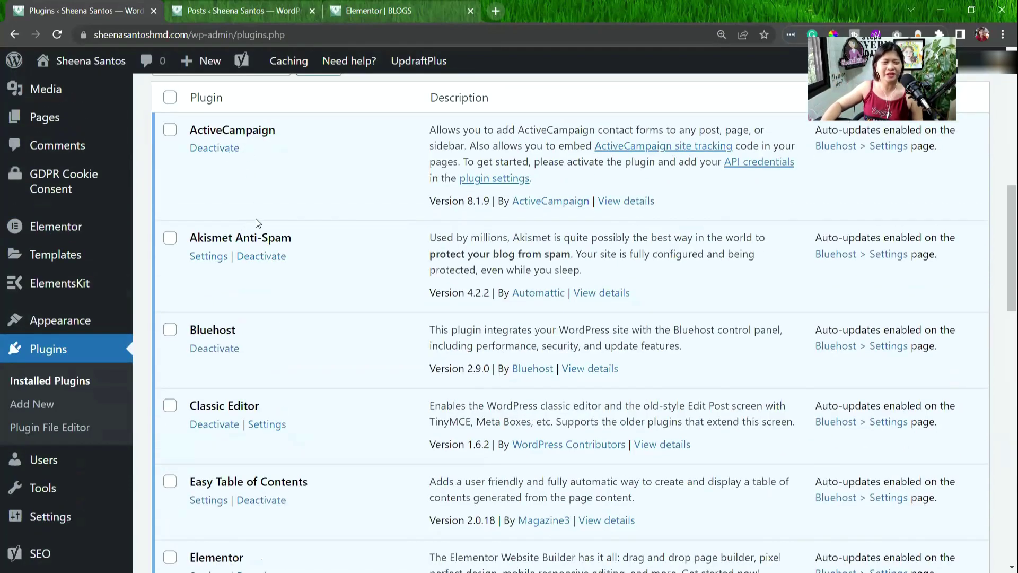
scroll(256, 218, down, 5)
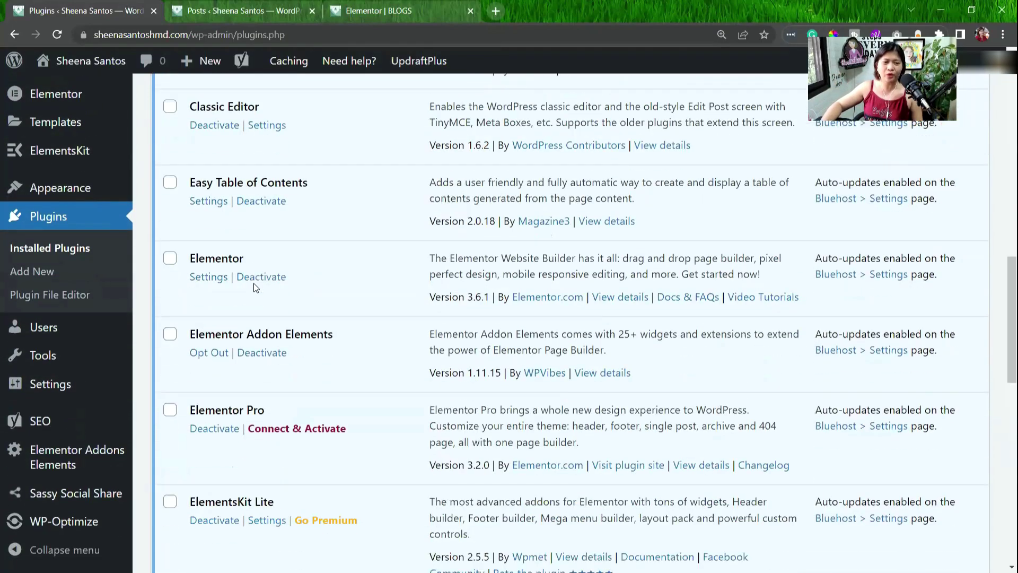
scroll(466, 205, up, 3)
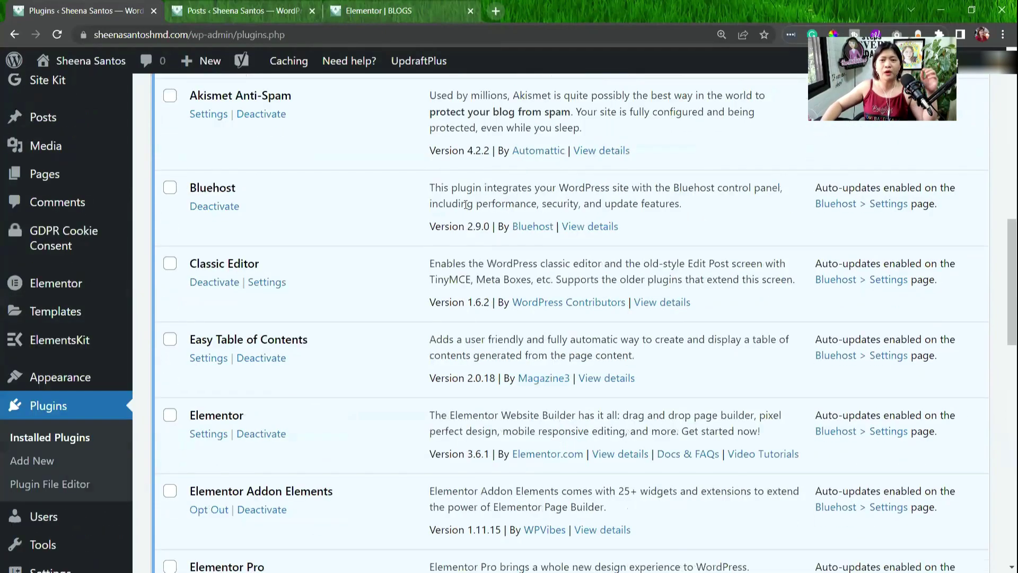
scroll(695, 219, up, 9)
Search the installed plugins for 'elementor'.
click(837, 432)
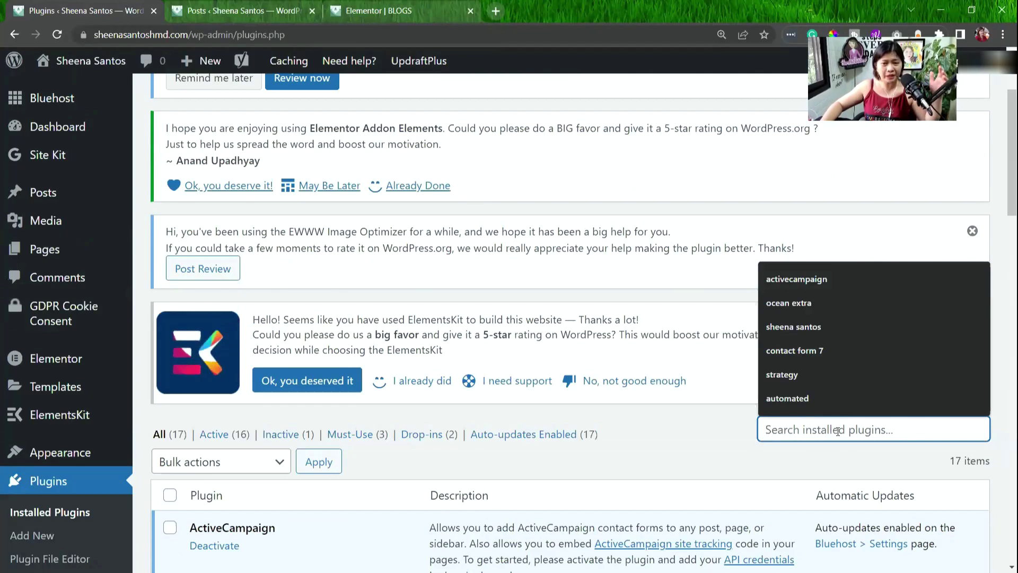
scroll(407, 439, down, 1)
scroll(406, 439, down, 3)
scroll(407, 439, up, 2)
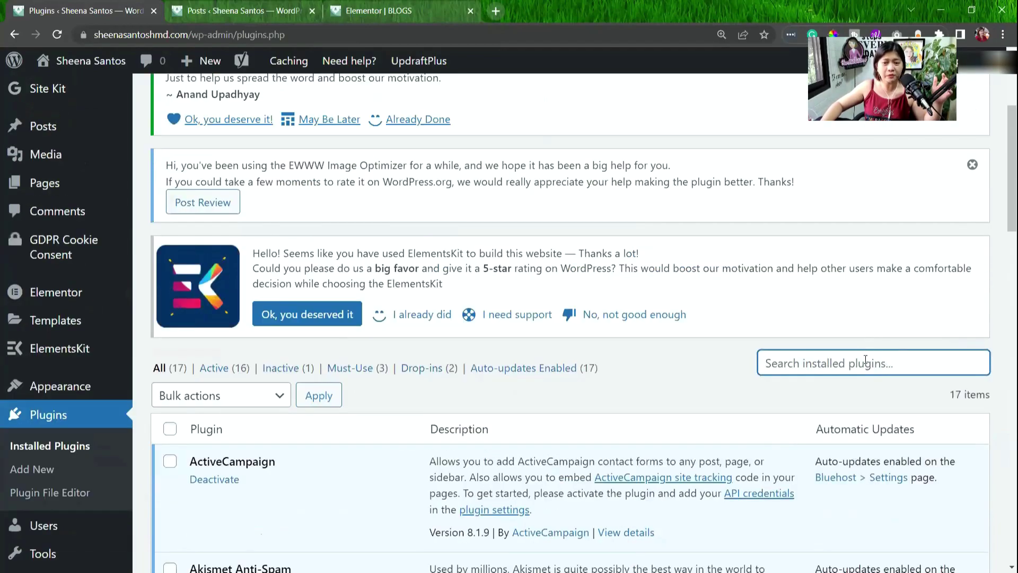
click(863, 354)
text(elementor)
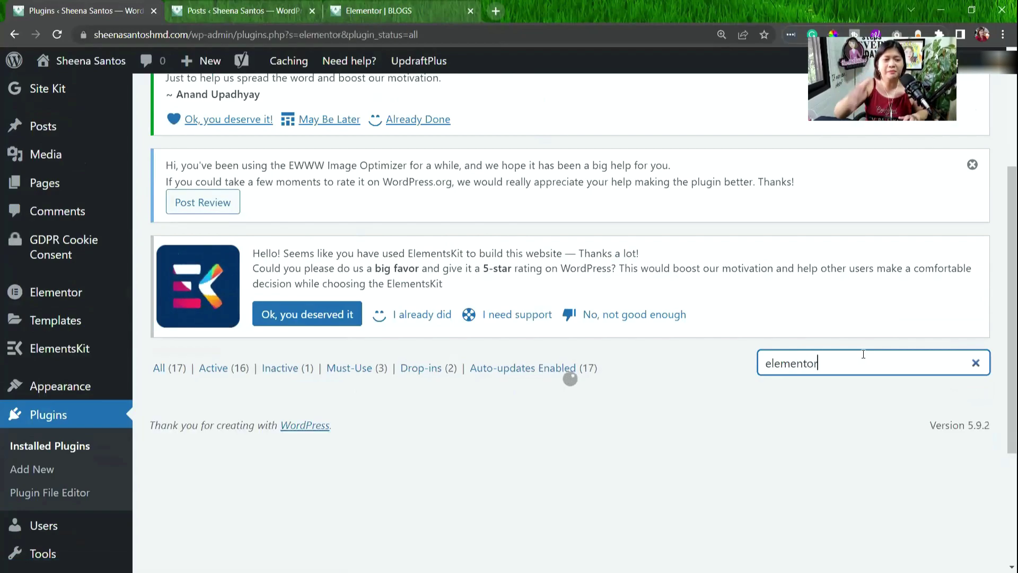
Replace the search term with 'seo', leaving only Yoast SEO 18.4.1 listed.
scroll(763, 379, down, 3)
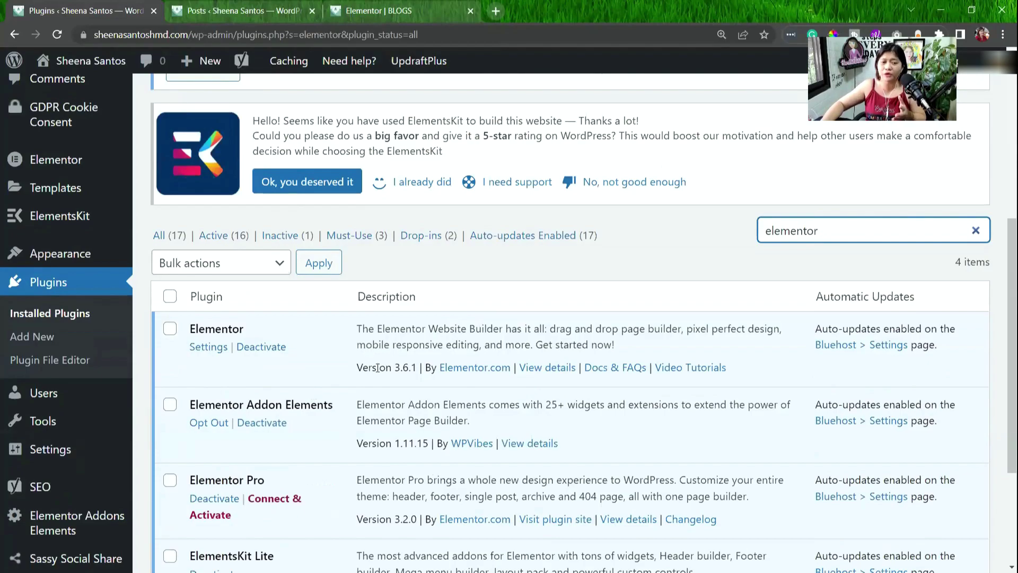
scroll(310, 391, down, 1)
key(ctrl+a)
text(seo)
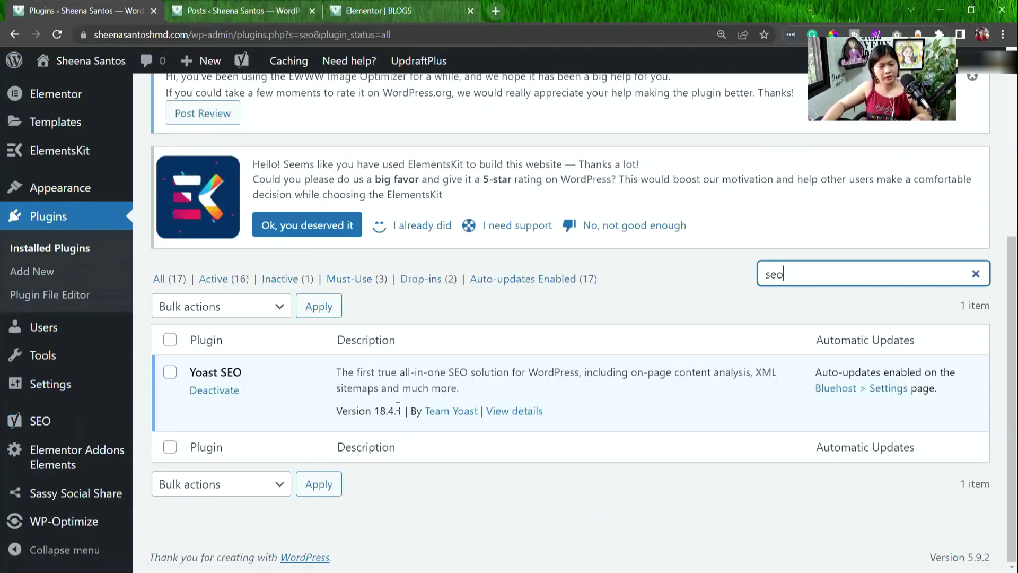
scroll(508, 251, up, 5)
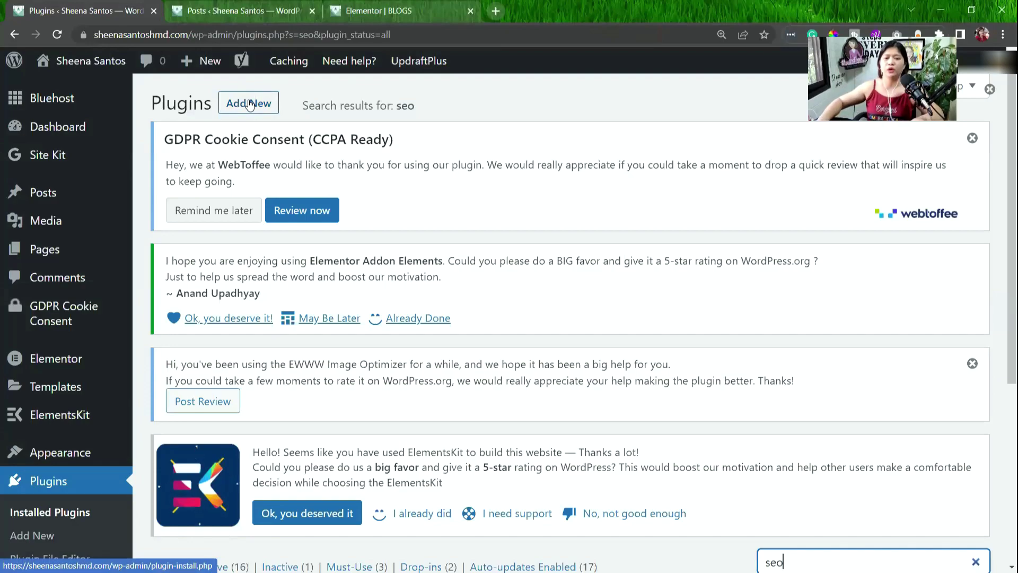
Open Add Plugins and browse the featured plugins like Classic Editor and Akismet Spam Protection.
click(251, 105)
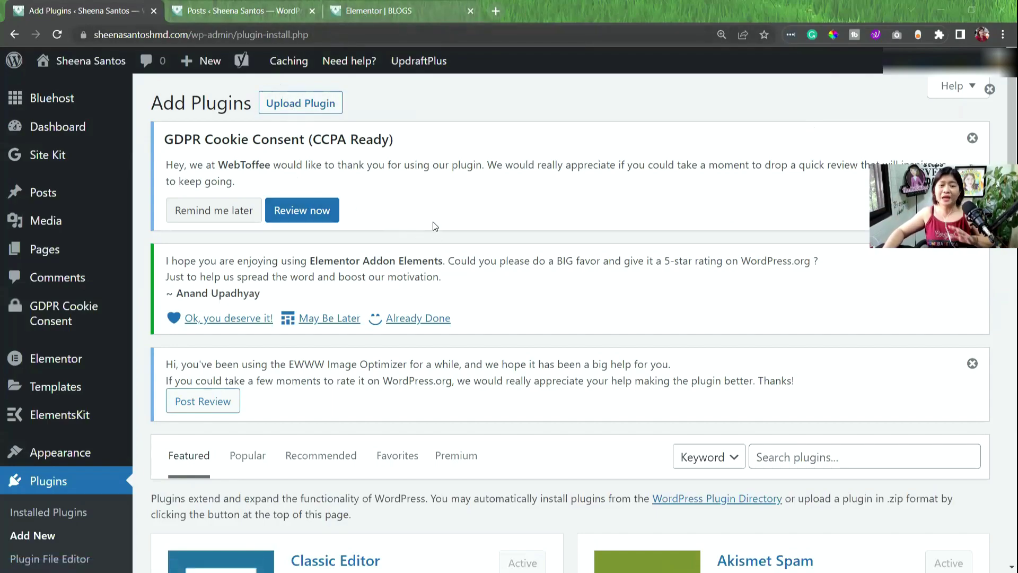
scroll(462, 222, down, 5)
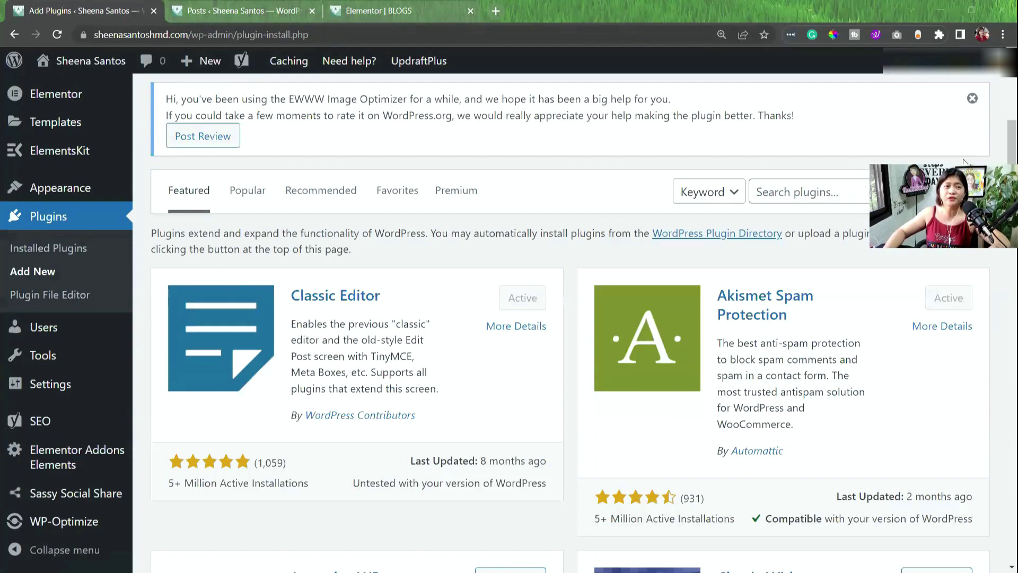
scroll(859, 168, down, 1)
Search the plugin directory for 'seo' to list results led by Yoast SEO.
click(860, 133)
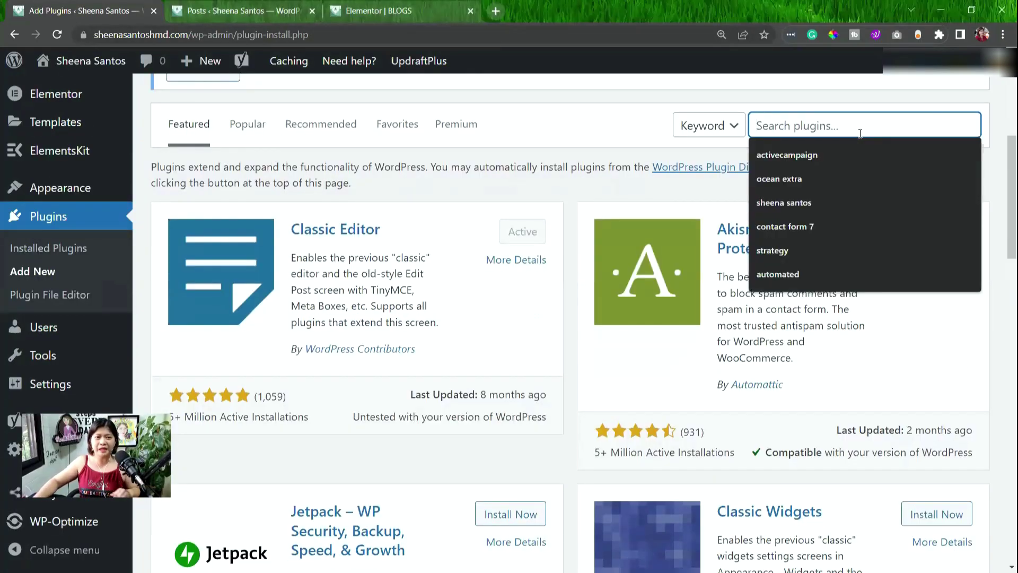
text(seo)
key(Return)
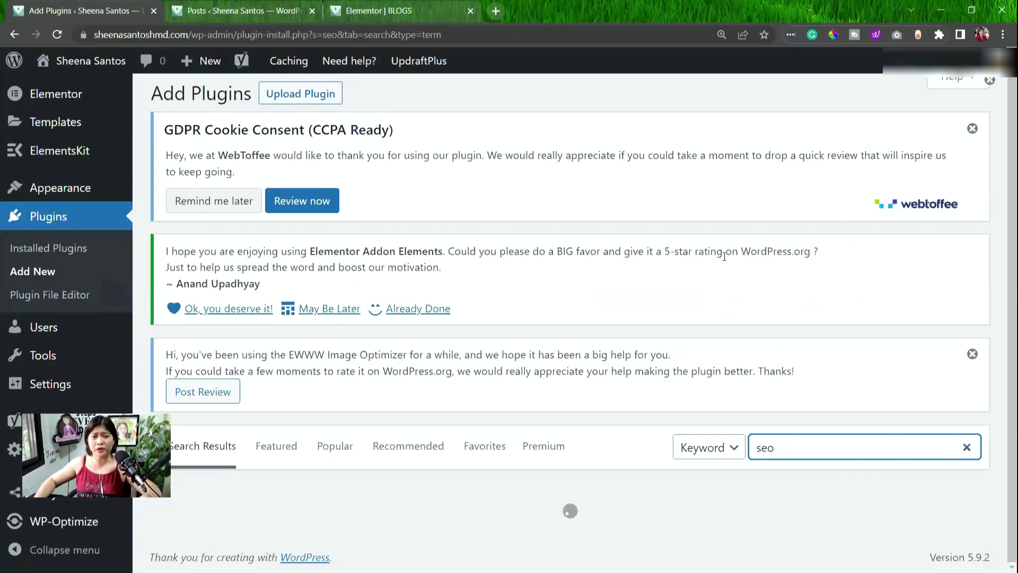
scroll(157, 391, down, 6)
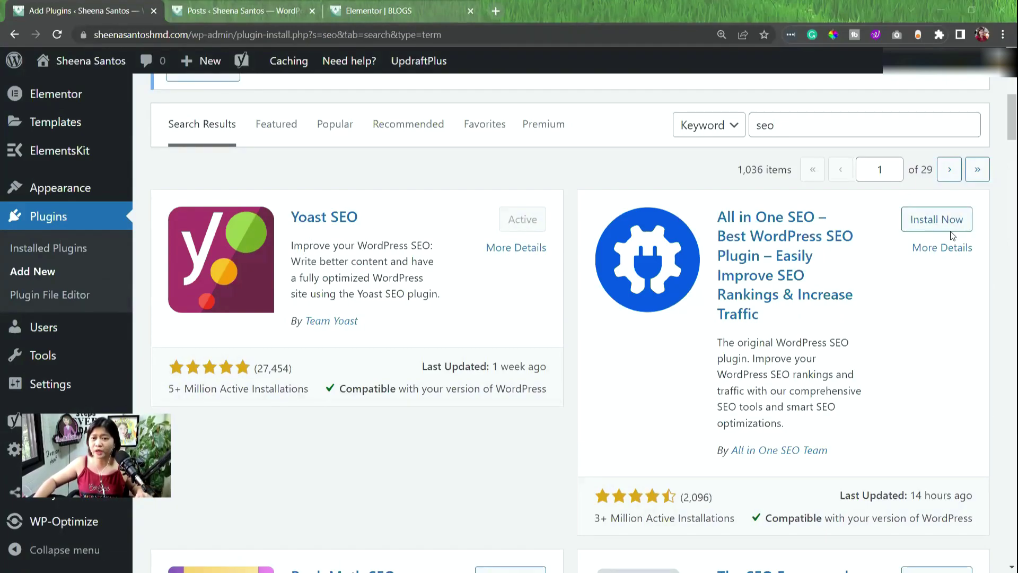
Zoom the browser in and back out to read the SEO plugin cards.
key(ctrl+plus)
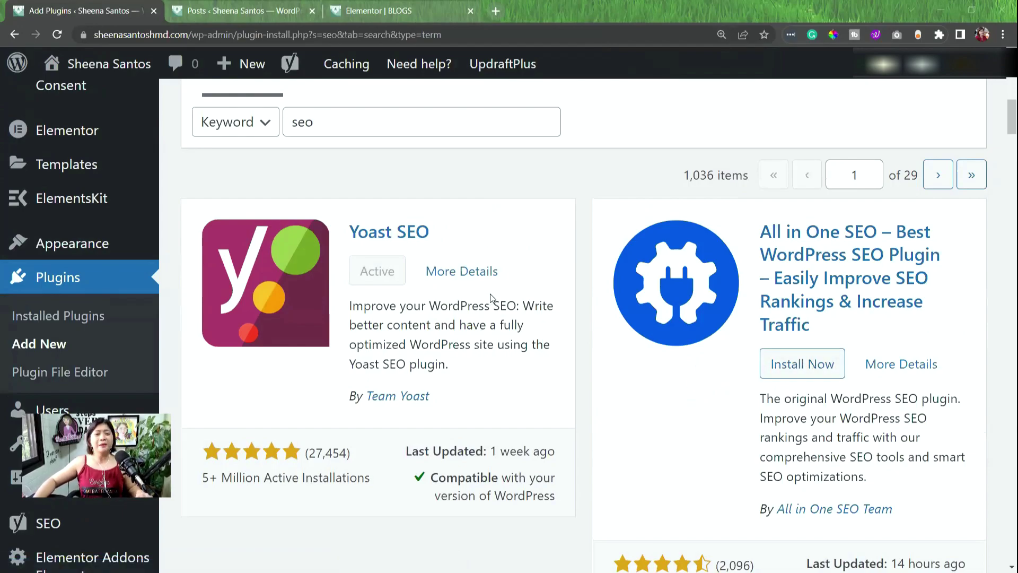
key(ctrl+plus)
key(ctrl+plus)
key(ctrl+minus)
key(ctrl+minus)
key(ctrl+minus)
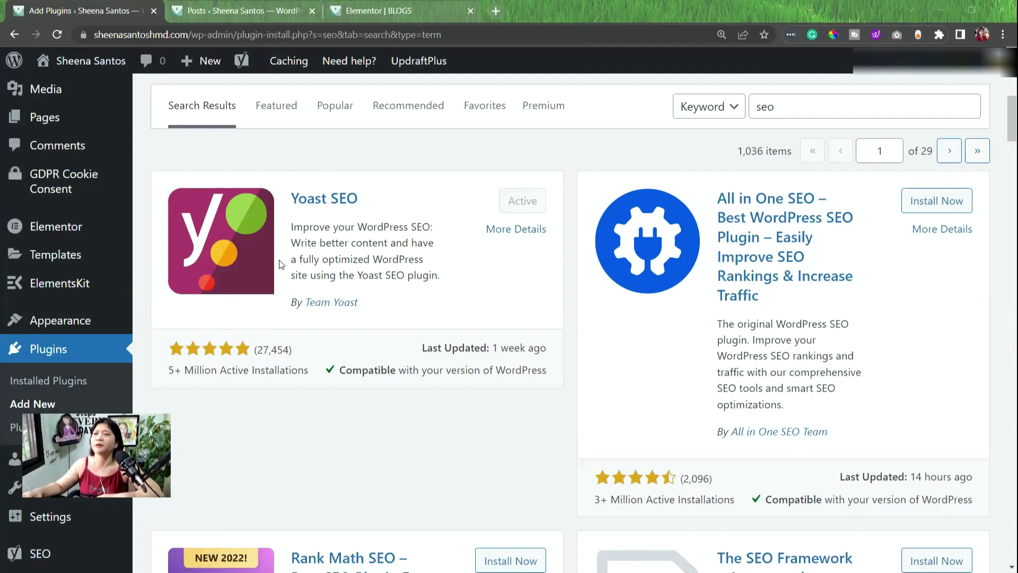
scroll(281, 263, up, 2)
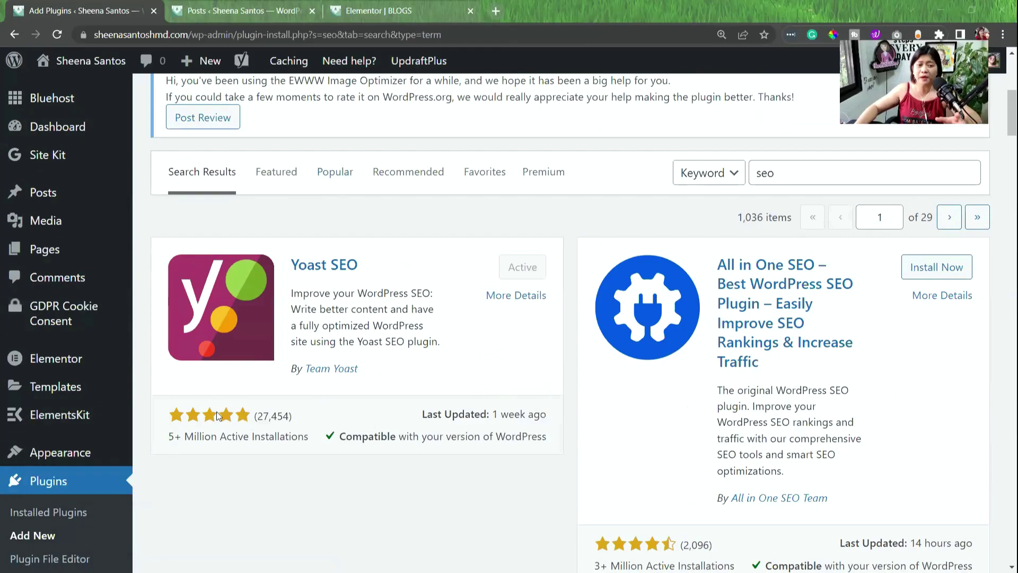
Return to Installed Plugins and scroll through all 17 plugins, from ActiveCampaign to Classic Editor.
click(75, 515)
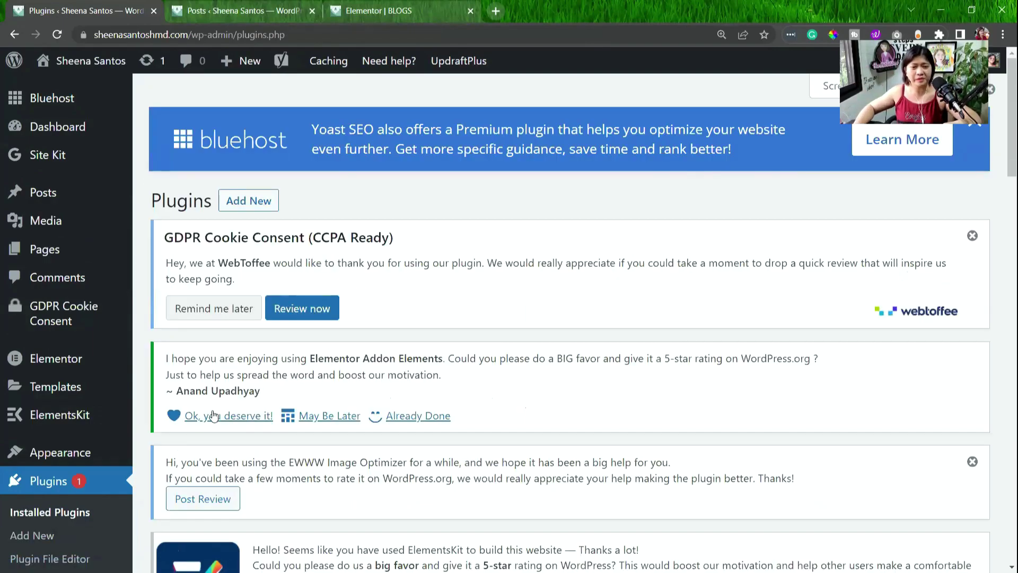
scroll(222, 392, down, 3)
scroll(661, 296, down, 3)
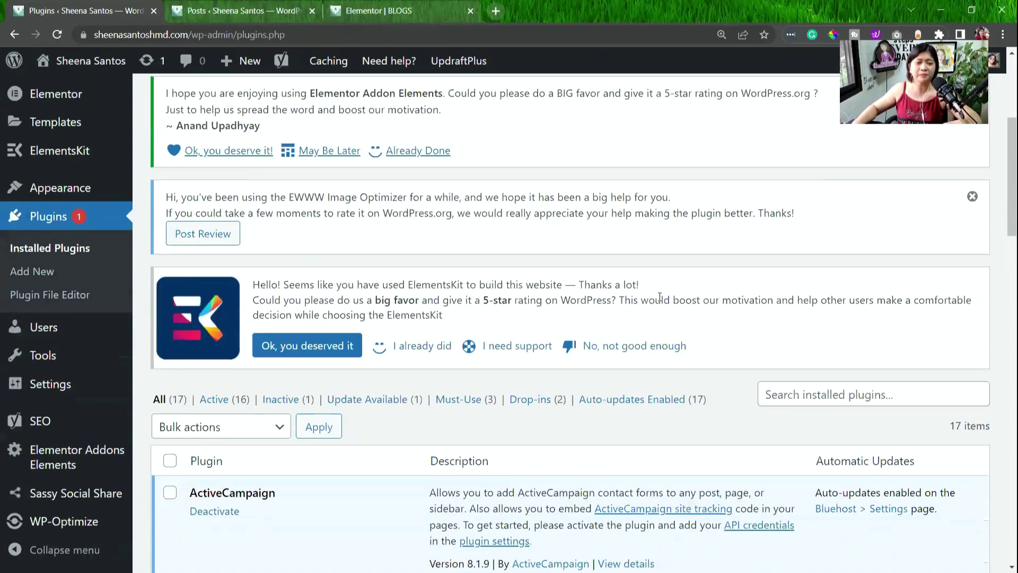
scroll(662, 290, down, 3)
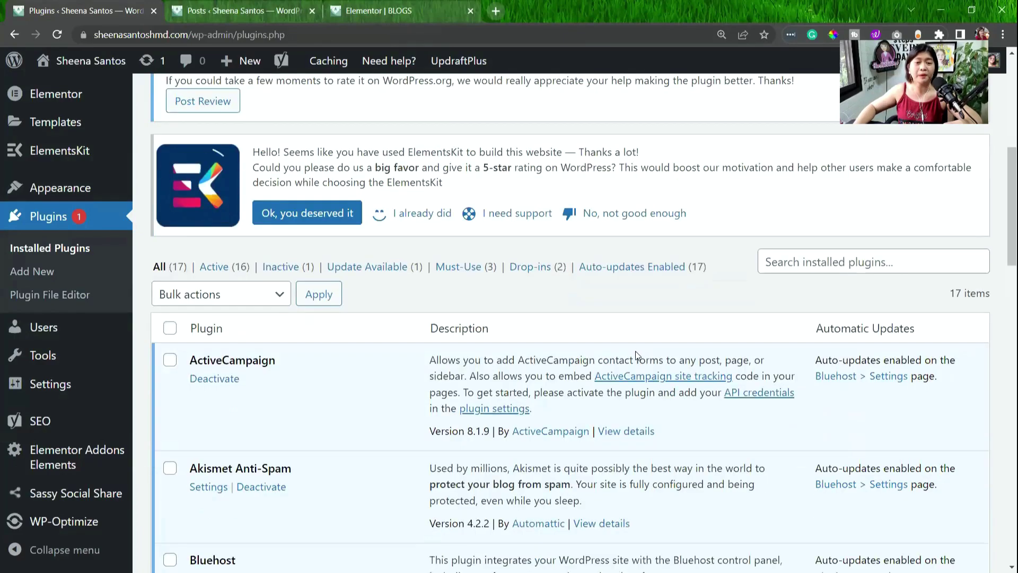
scroll(580, 396, down, 3)
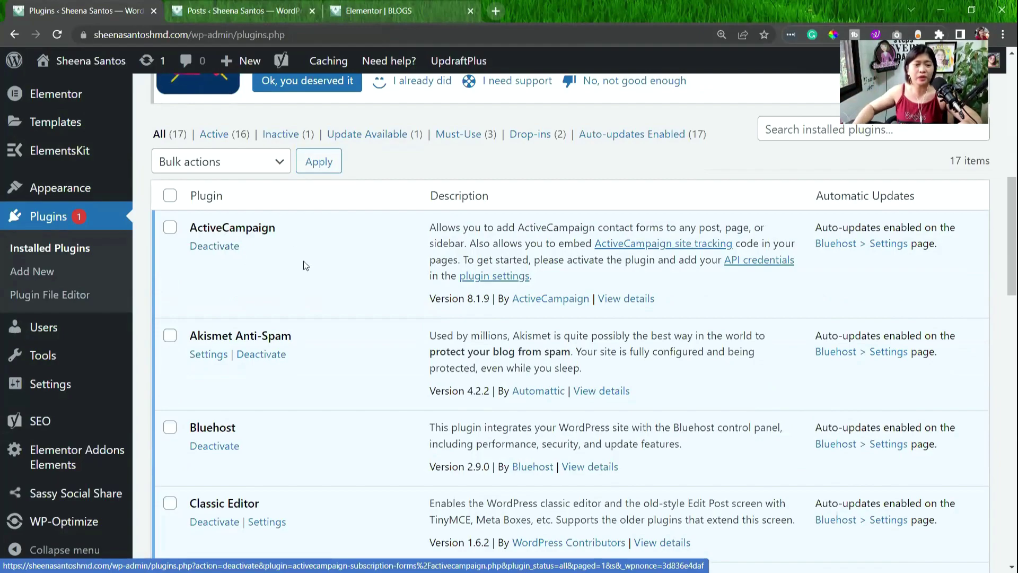
scroll(313, 278, down, 1)
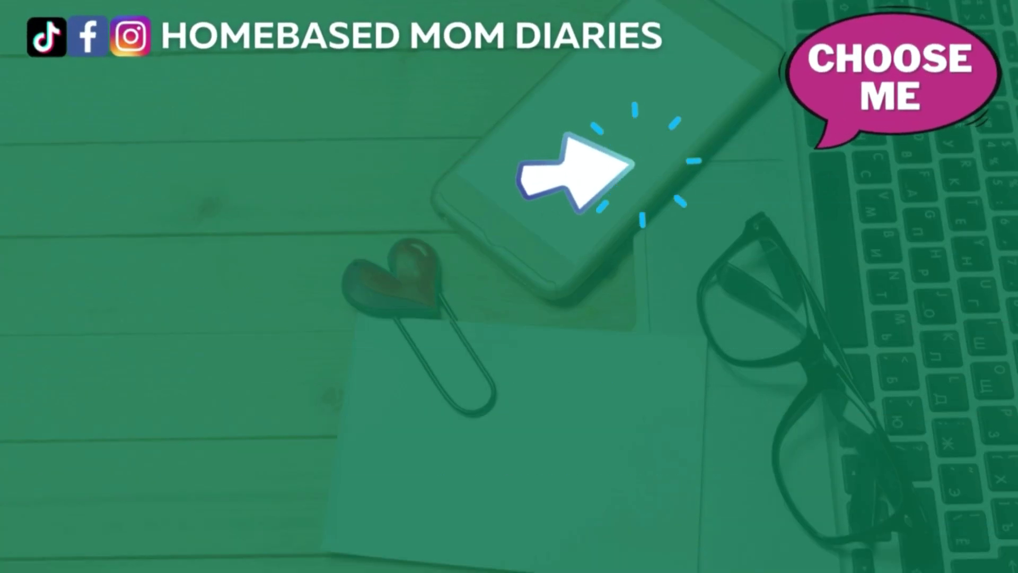